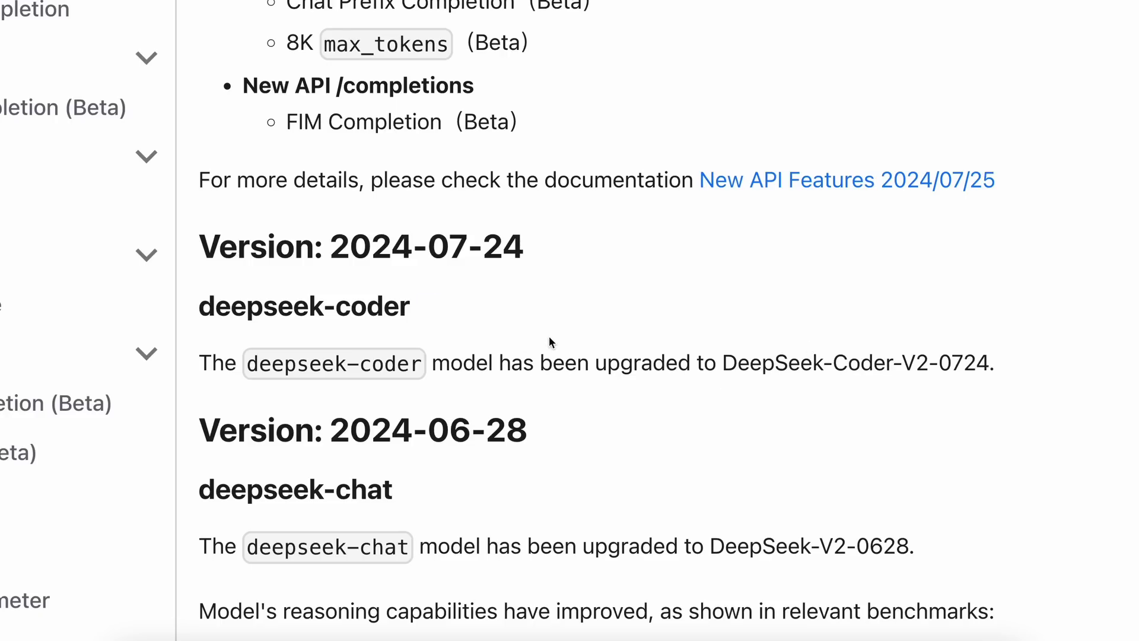
# Read down the DeepSeek API Docs Change Log, jumping back to its top with Home.
pyautogui.scroll(-12, 552, 351)
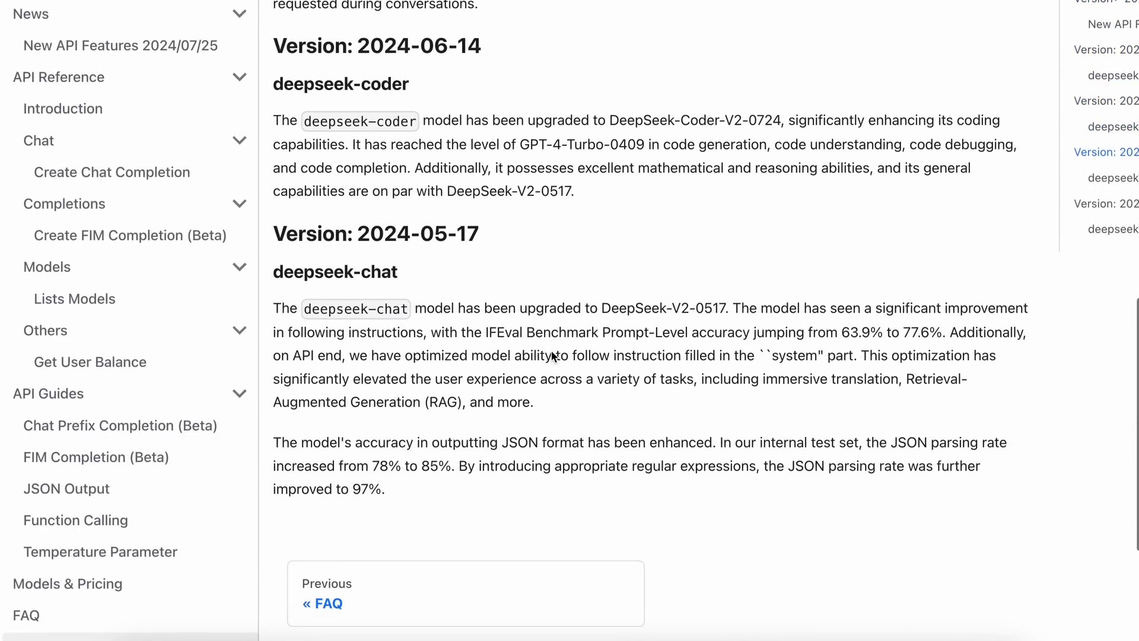
pyautogui.press('Home')
pyautogui.scroll(-1, 552, 356)
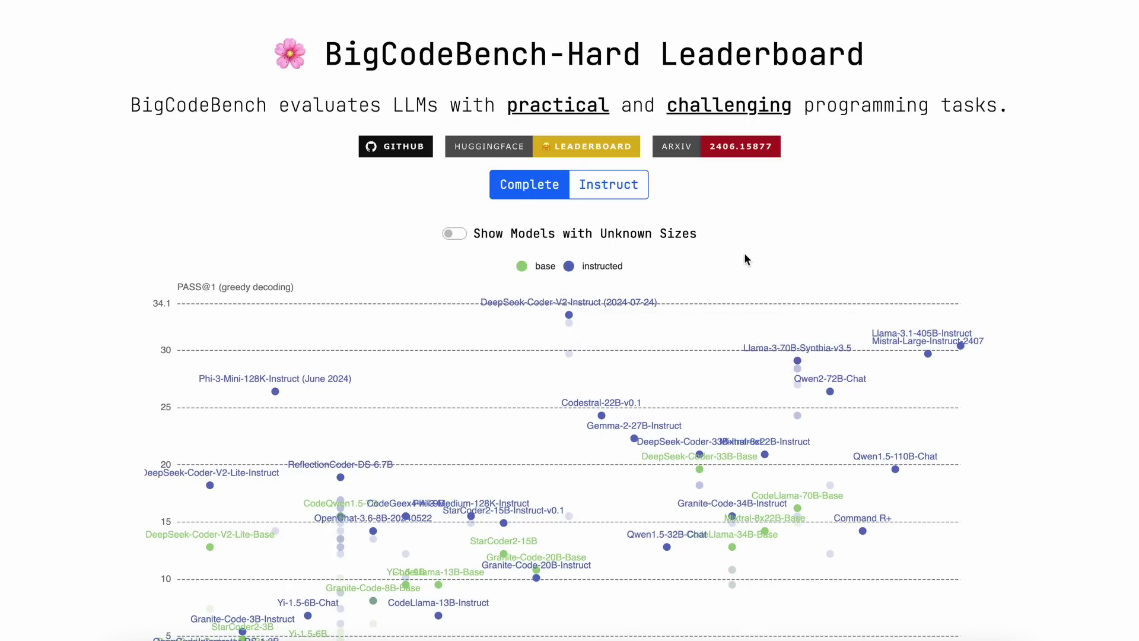
# Bring the BigCodeBench ranking table into view, zooming the page out and back in.
pyautogui.scroll(-10, 905, 227)
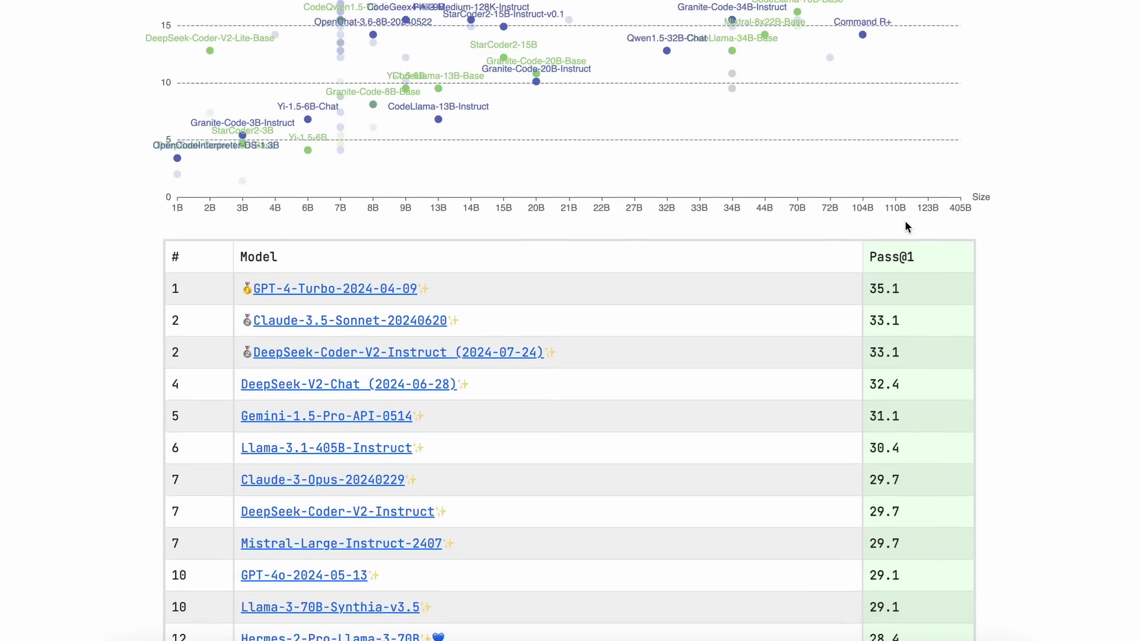
pyautogui.scroll(-1, 547, 282)
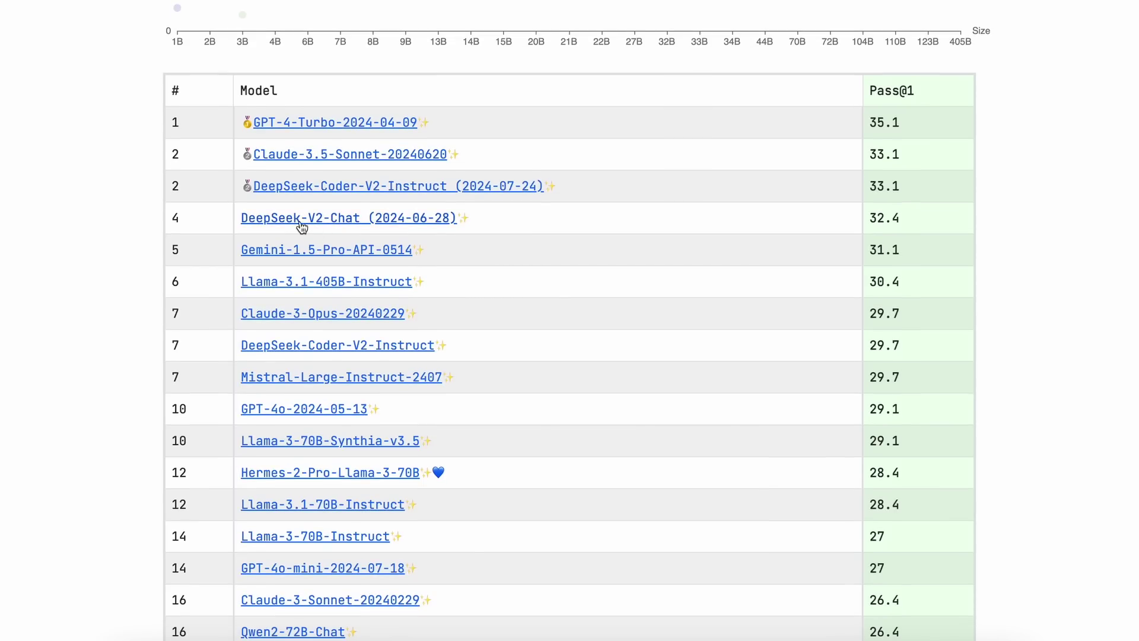
pyautogui.scroll(5, 321, 196)
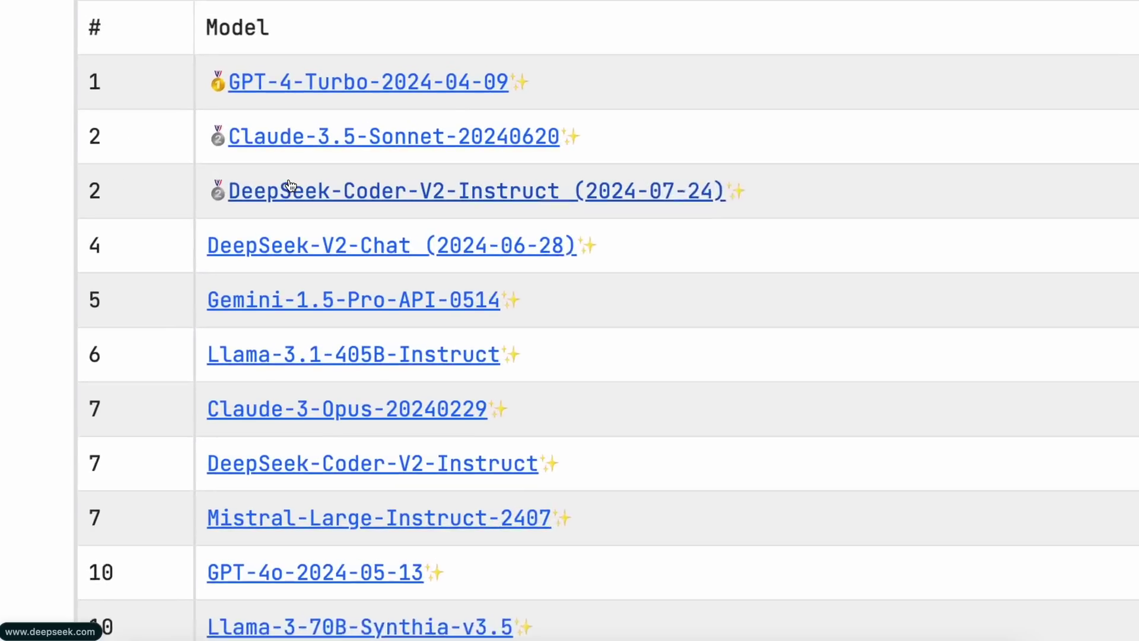
pyautogui.scroll(1, 318, 199)
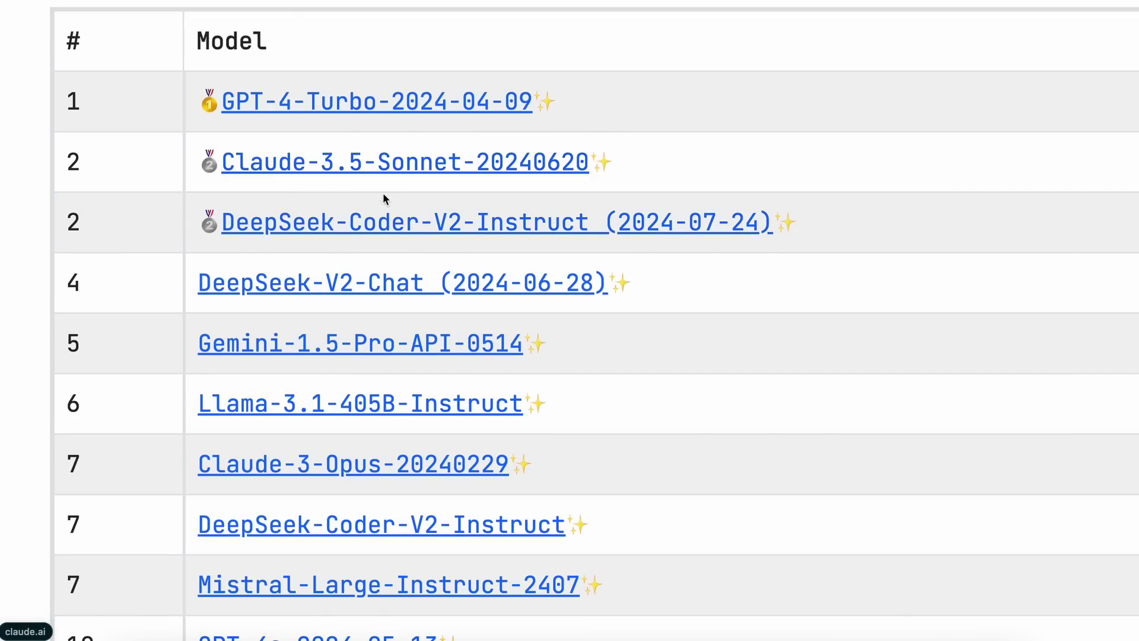
pyautogui.scroll(1, 356, 219)
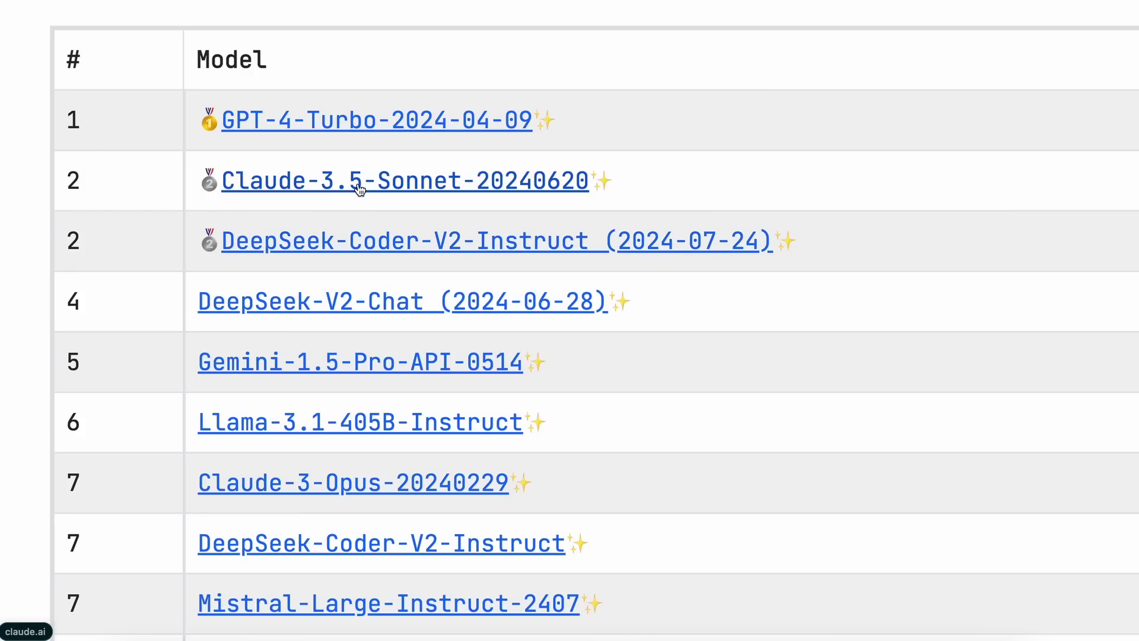
pyautogui.hotkey('ctrl', '-')
pyautogui.hotkey('ctrl', '-')
pyautogui.hotkey('ctrl', '-')
pyautogui.hotkey('ctrl', '-')
pyautogui.scroll(-2, 387, 410)
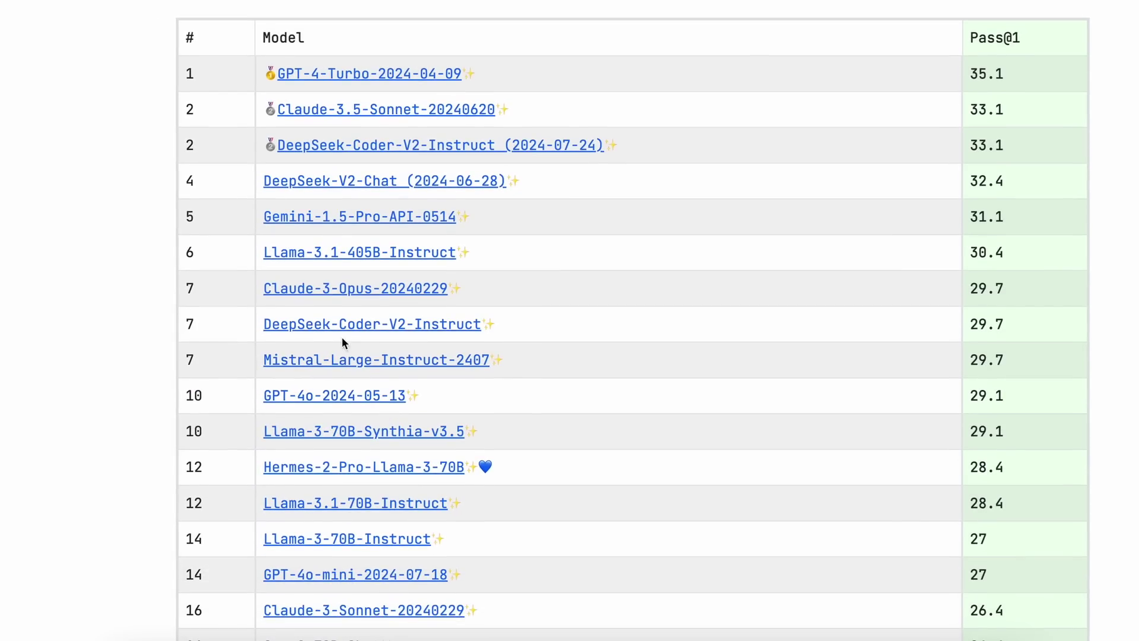
pyautogui.hotkey('ctrl', '+')
pyautogui.hotkey('ctrl', '+')
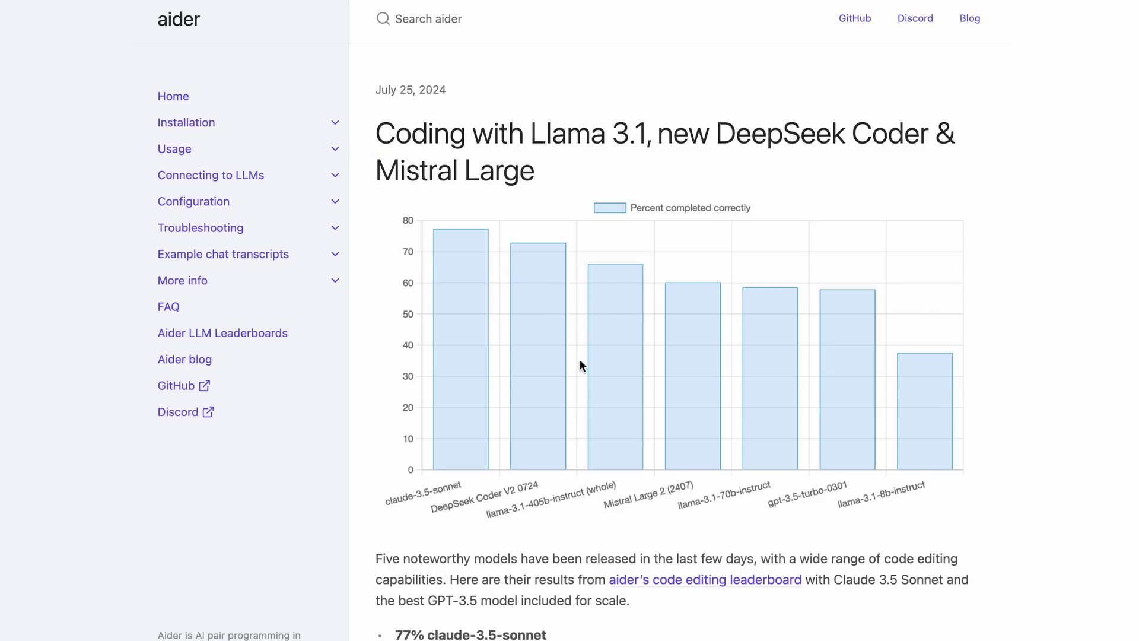
# Highlight and clear the DeepSeek Coder V2 0724 and llama-3.1-405b-instruct result lines.
pyautogui.scroll(-5, 551, 443)
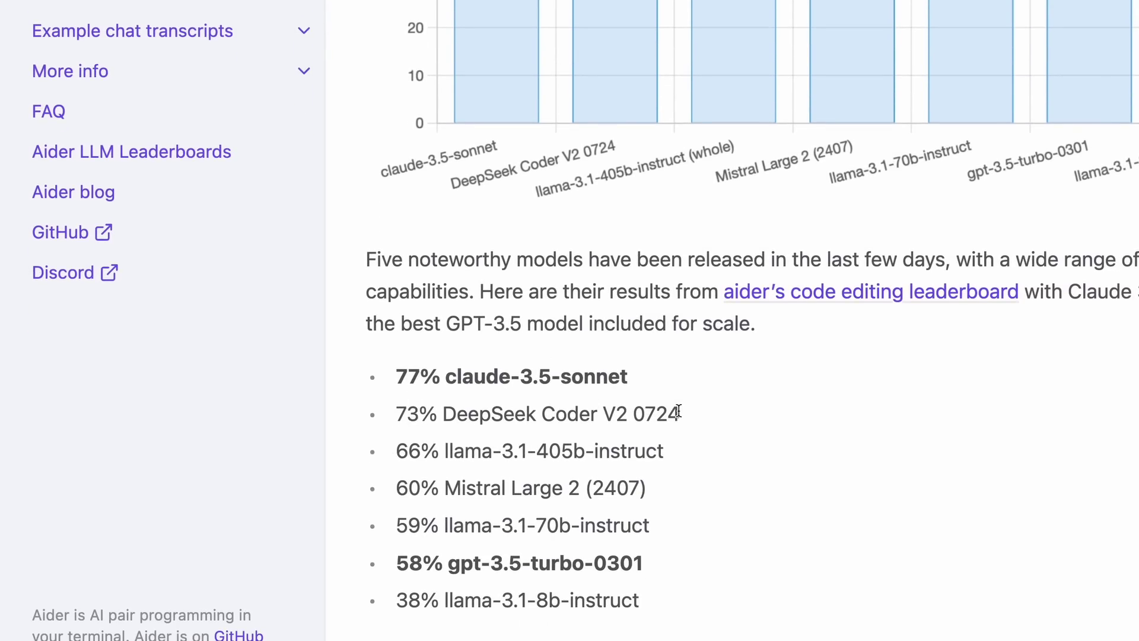
pyautogui.moveTo(679, 411); pyautogui.dragTo(408, 409)
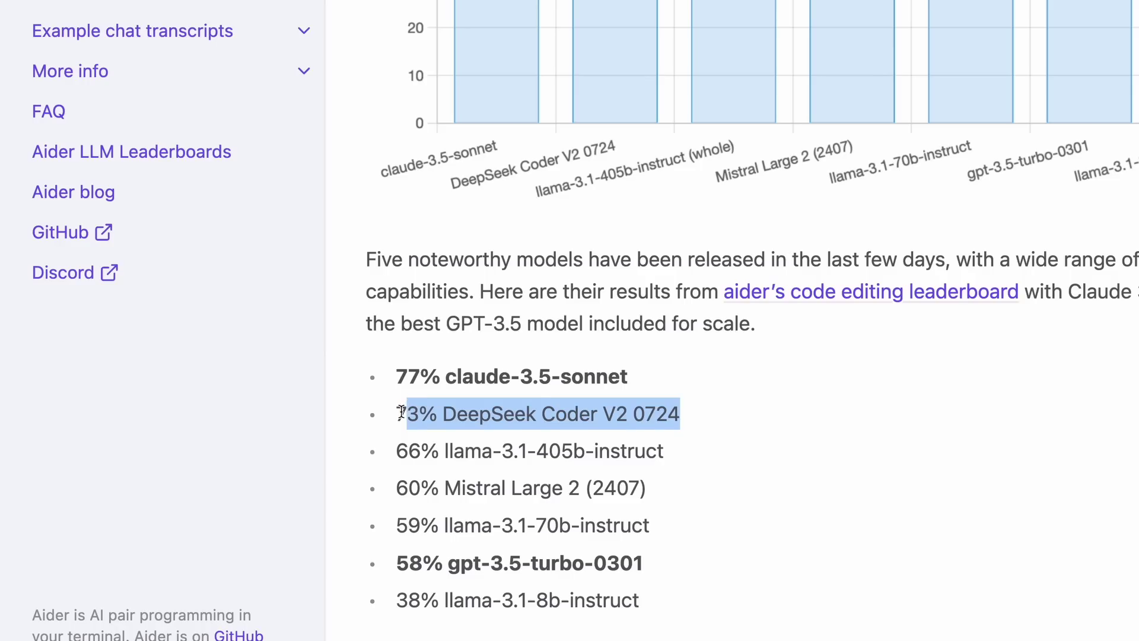
pyautogui.click(401, 410)
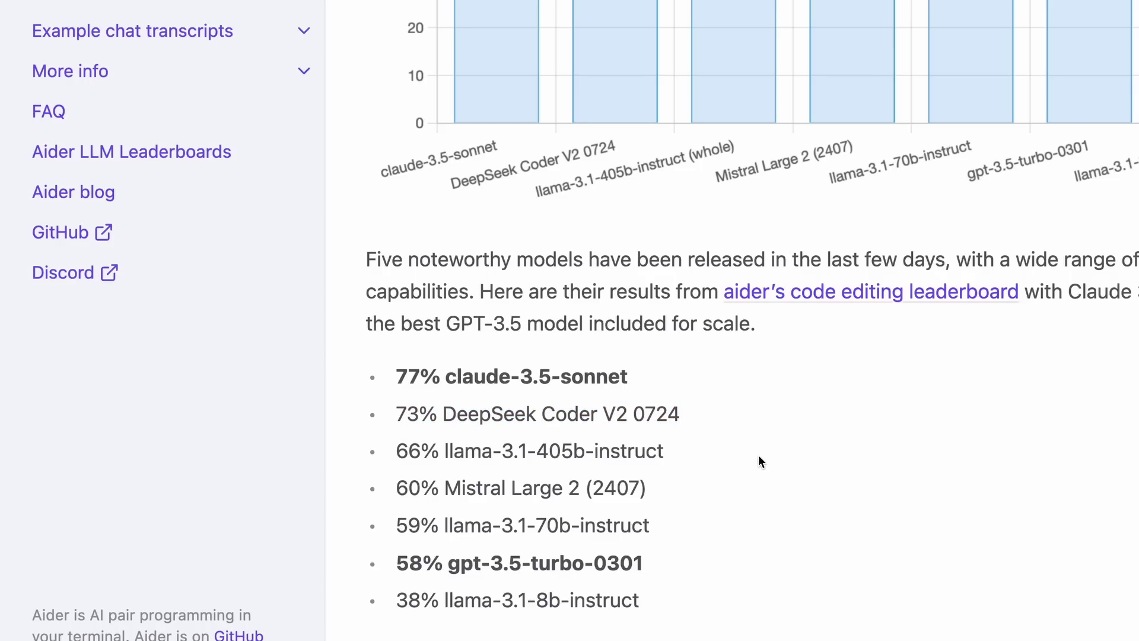
pyautogui.scroll(-5, 759, 456)
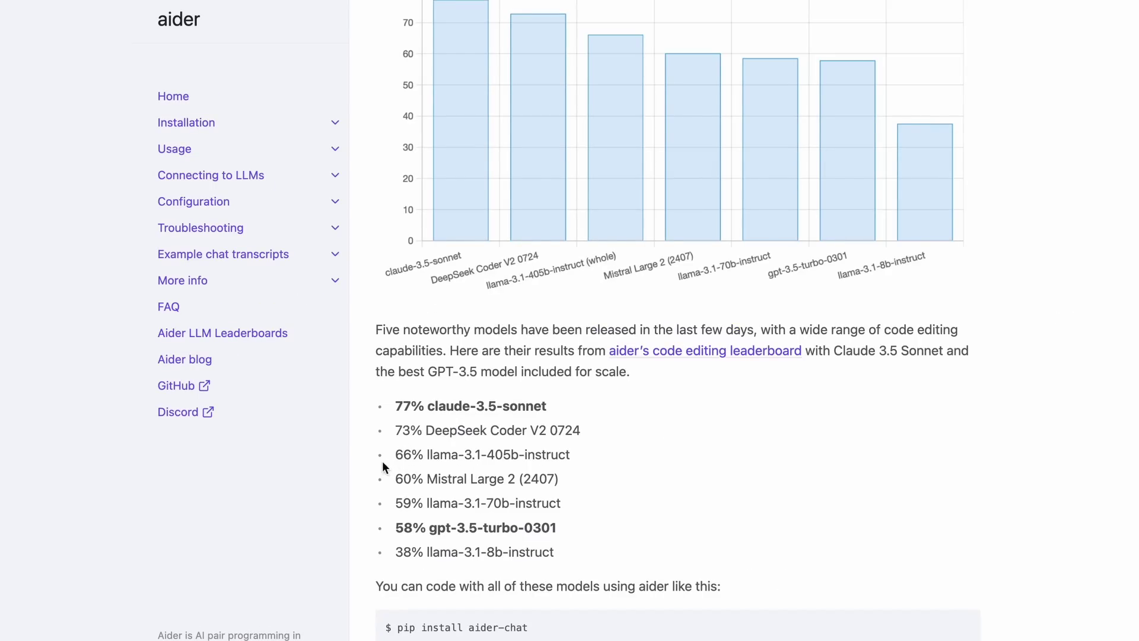
pyautogui.moveTo(393, 453)
pyautogui.mouseDown()
pyautogui.moveTo(581, 458)
pyautogui.moveTo(383, 470)
pyautogui.mouseUp()
pyautogui.click(578, 477)
pyautogui.click(691, 468)
pyautogui.scroll(3, 690, 469)
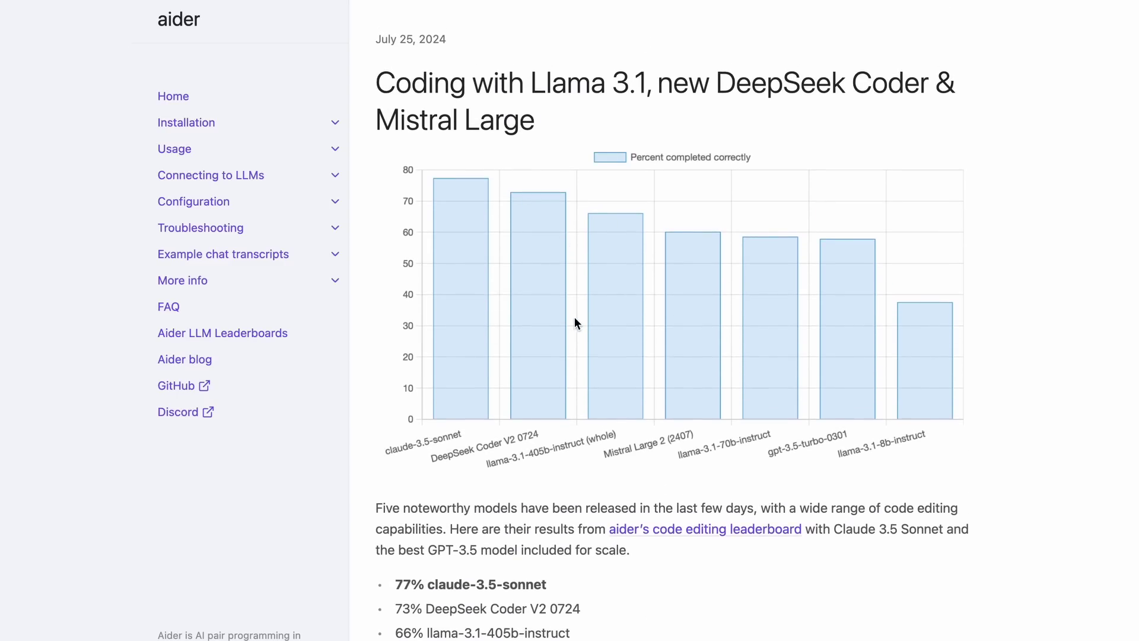
pyautogui.scroll(-10, 574, 320)
# Highlight the DeepSeek Coder V2 0724 paragraph's opening sentence, then deselect it.
pyautogui.scroll(3, 574, 320)
pyautogui.scroll(-10, 575, 320)
pyautogui.scroll(1, 713, 192)
pyautogui.scroll(-1, 713, 192)
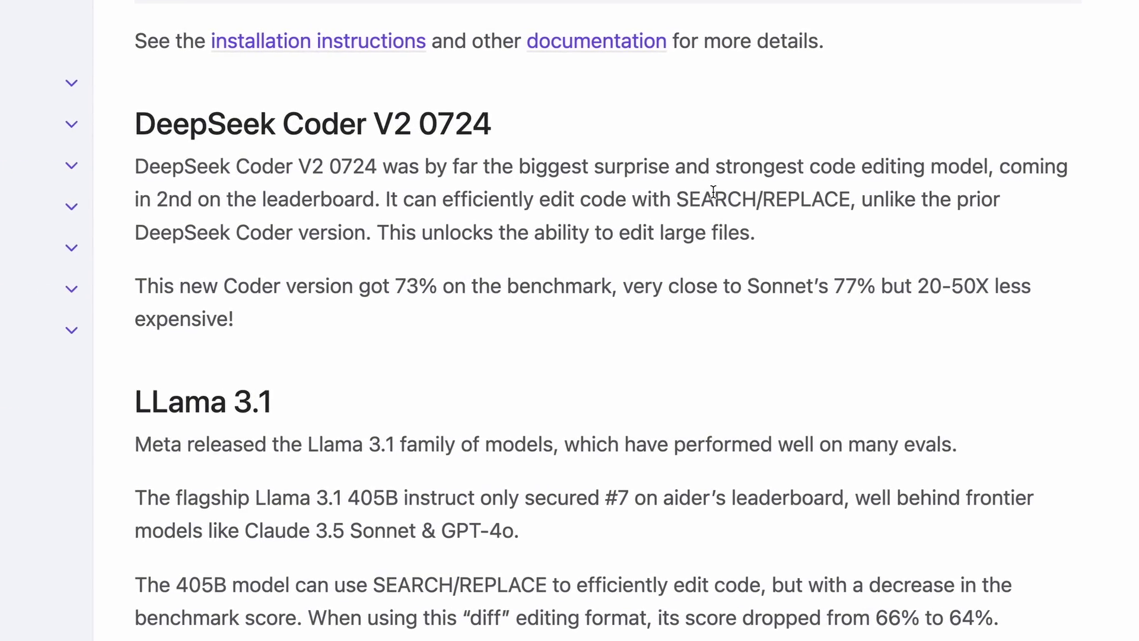
pyautogui.moveTo(387, 166); pyautogui.dragTo(753, 233)
pyautogui.click(583, 258)
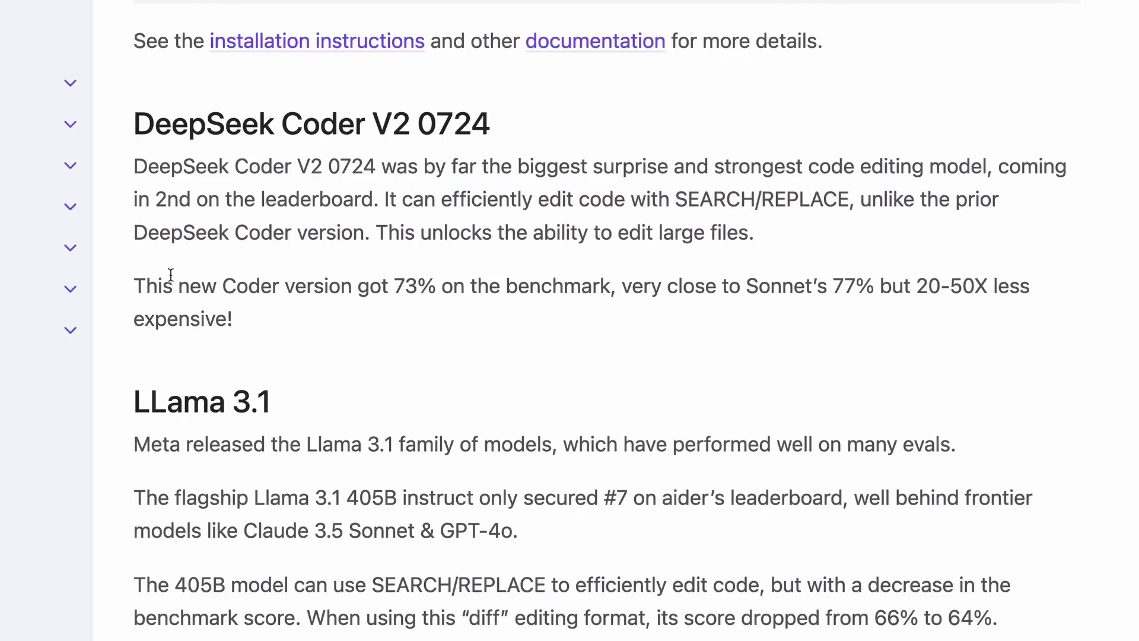
# Highlight the 73% score and 20-50X cheaper remark, deselect, and return to the post title.
pyautogui.moveTo(133, 285); pyautogui.dragTo(695, 303)
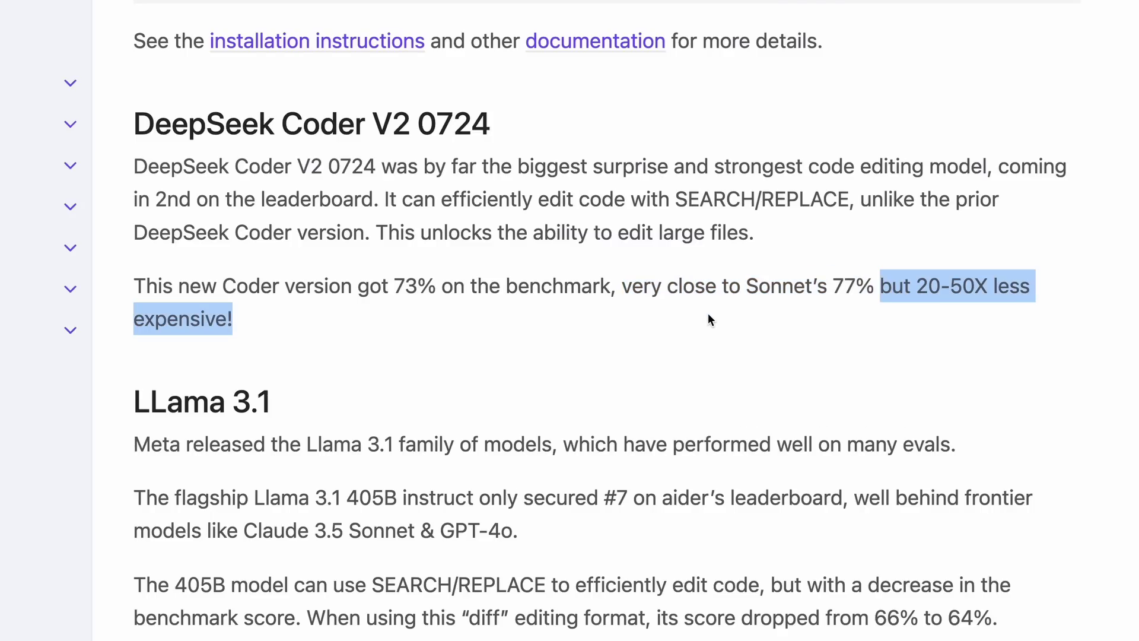
pyautogui.click(660, 318)
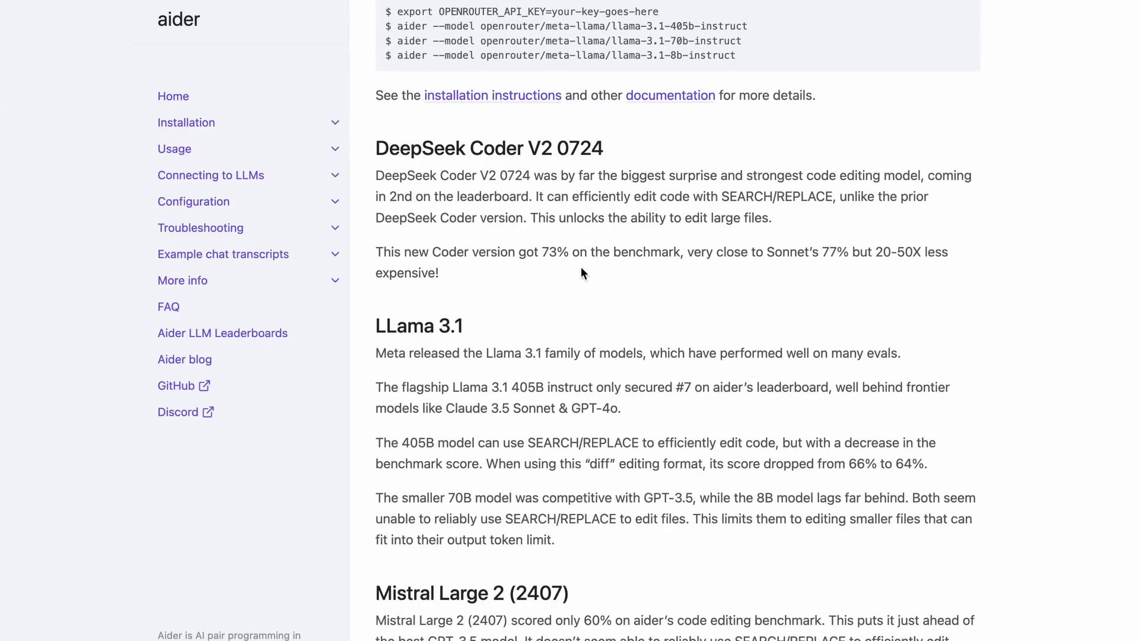
pyautogui.scroll(2, 582, 267)
pyautogui.scroll(-3, 581, 268)
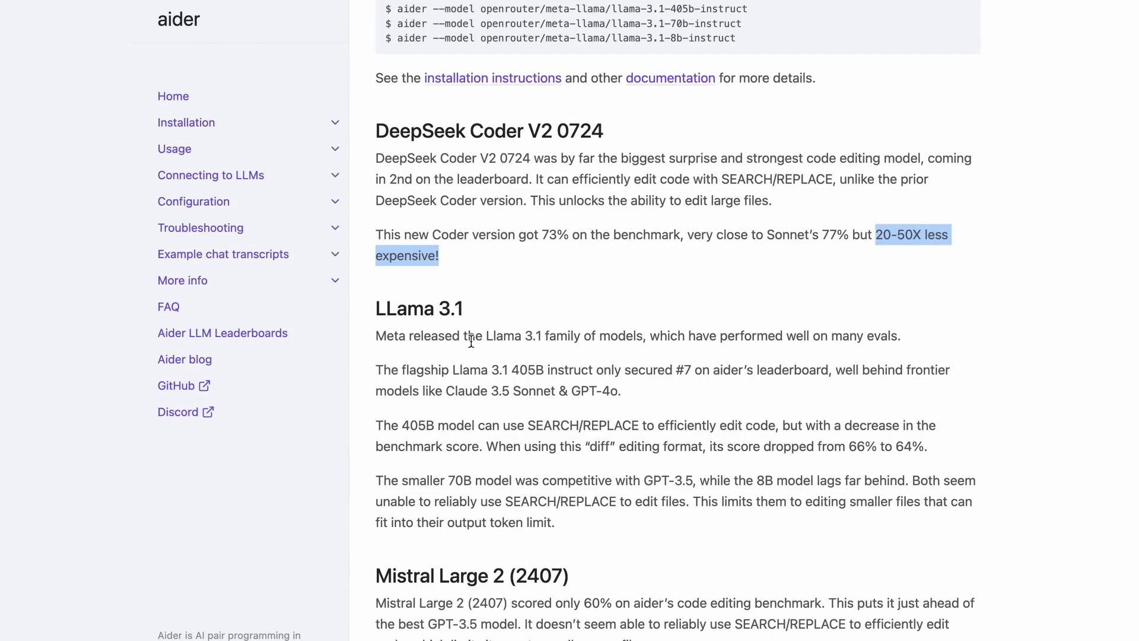
pyautogui.click(501, 266)
pyautogui.scroll(5, 503, 266)
pyautogui.scroll(12, 503, 265)
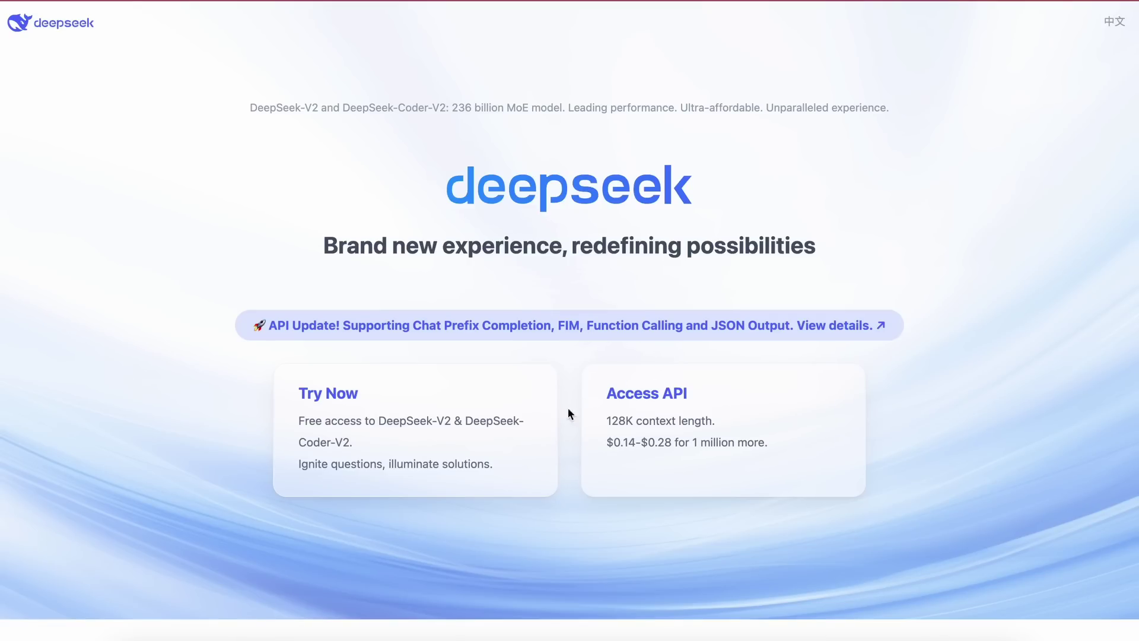
# Open DeepSeek's free chat and switch the chat model from DeepSeek-V2 to Coder-V2.
pyautogui.scroll(5, 333, 422)
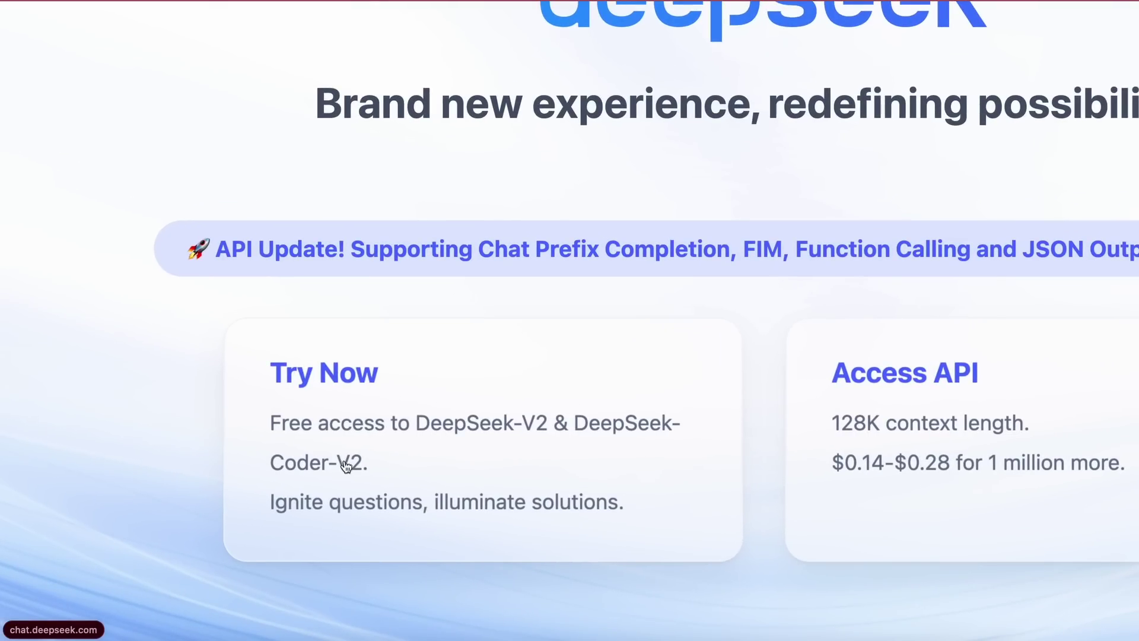
pyautogui.scroll(-5, 336, 463)
pyautogui.click(359, 354)
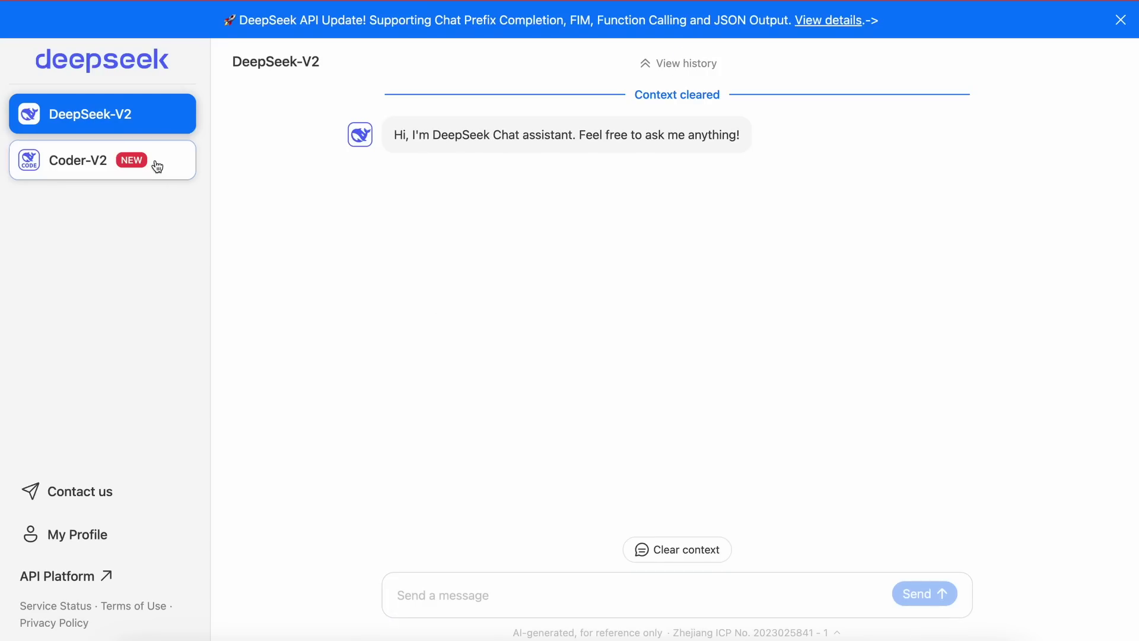
pyautogui.click(74, 159)
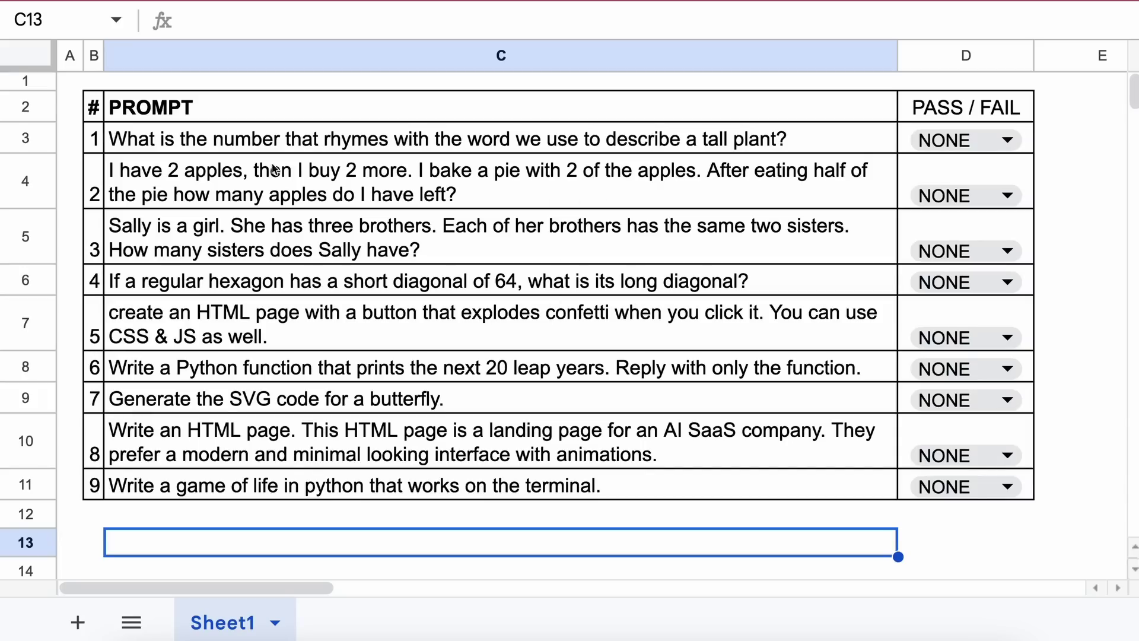
pyautogui.click(201, 140)
pyautogui.click(205, 178)
pyautogui.click(213, 233)
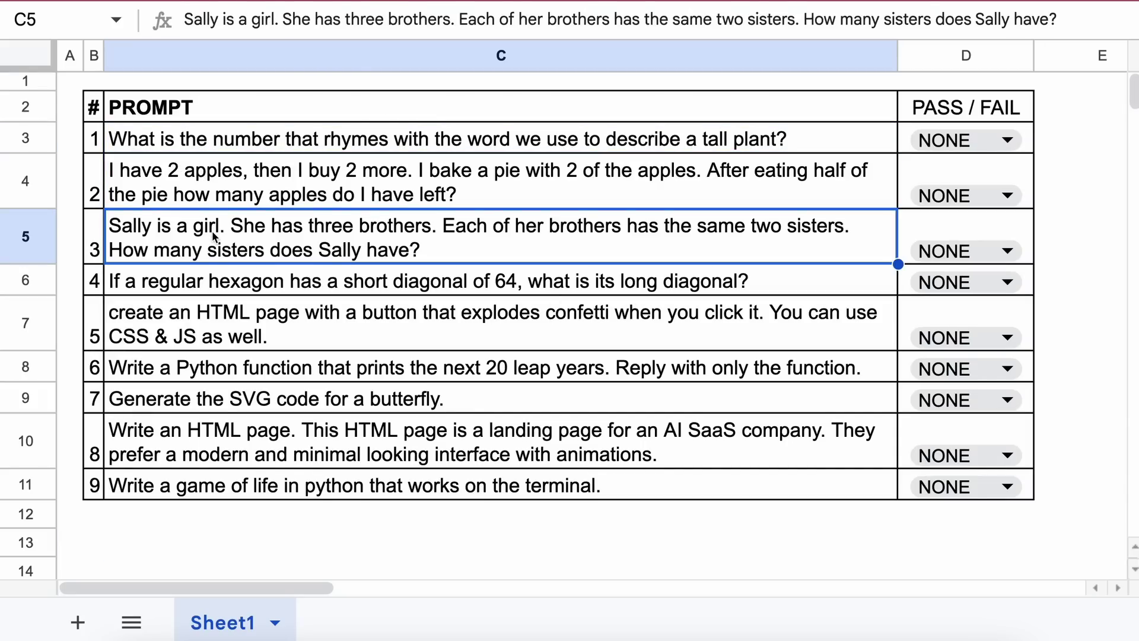
pyautogui.click(219, 280)
pyautogui.click(220, 314)
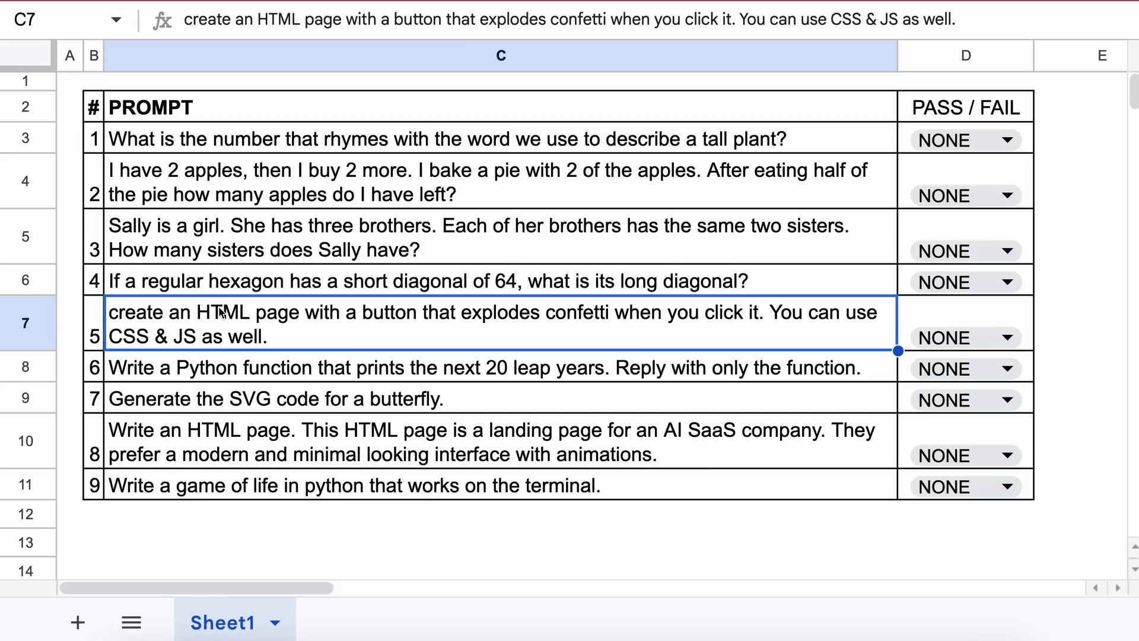
pyautogui.click(221, 369)
pyautogui.click(224, 409)
pyautogui.click(228, 441)
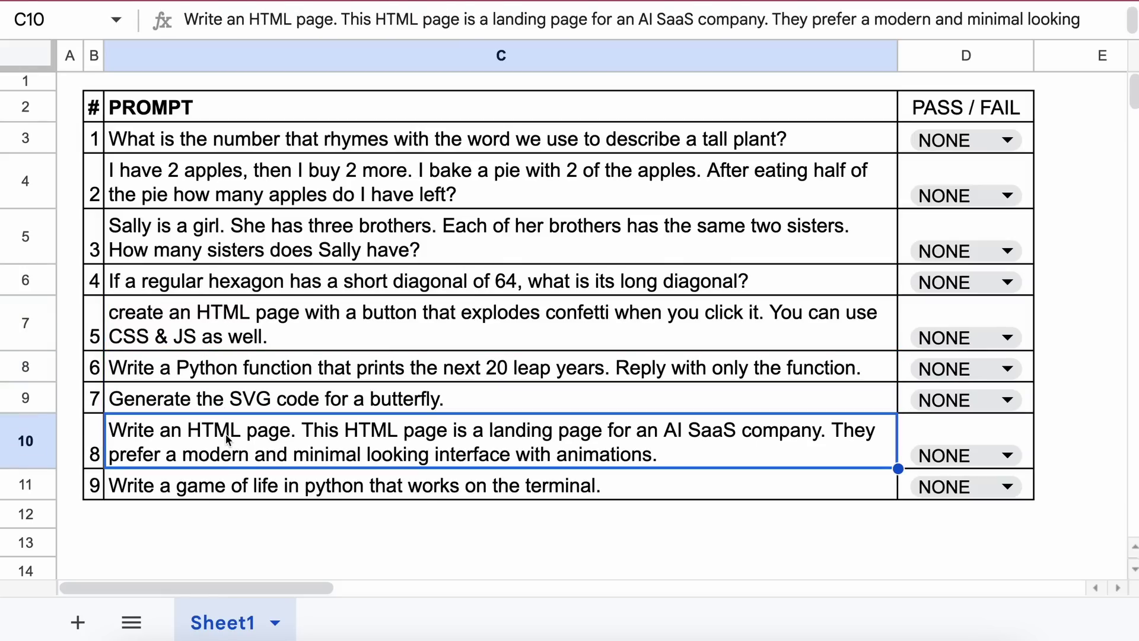
pyautogui.click(228, 486)
pyautogui.click(258, 550)
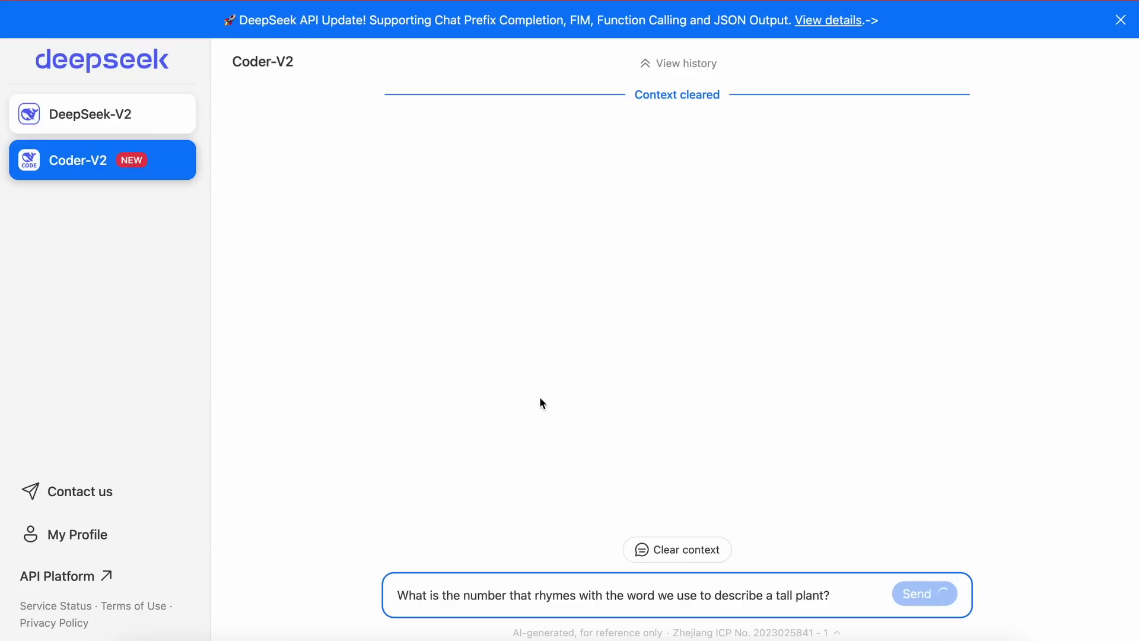
# Send the tall plant prompt to Coder-V2, then grade prompt 1 FAIL and prompt 2 PASS.
pyautogui.press('Return')
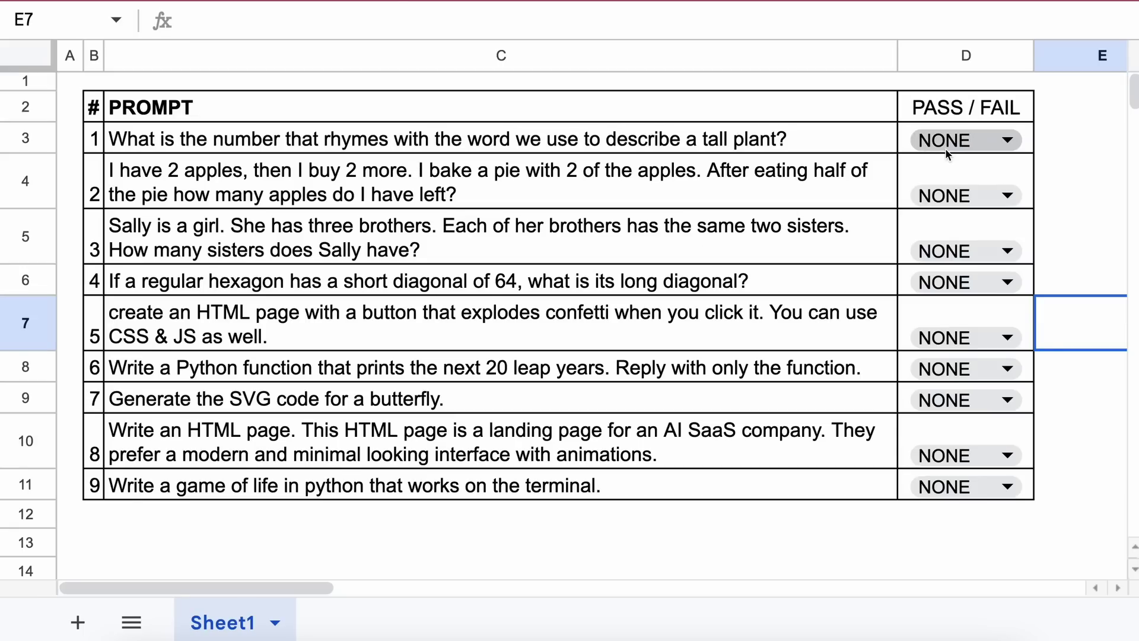
pyautogui.click(944, 148)
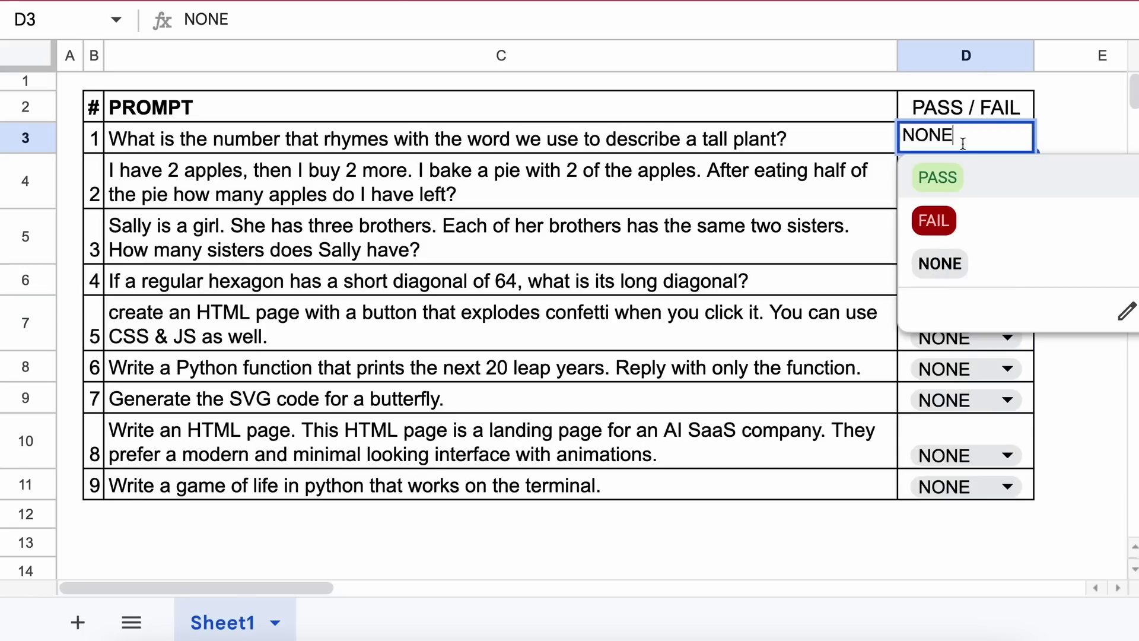
pyautogui.click(965, 214)
pyautogui.click(124, 178)
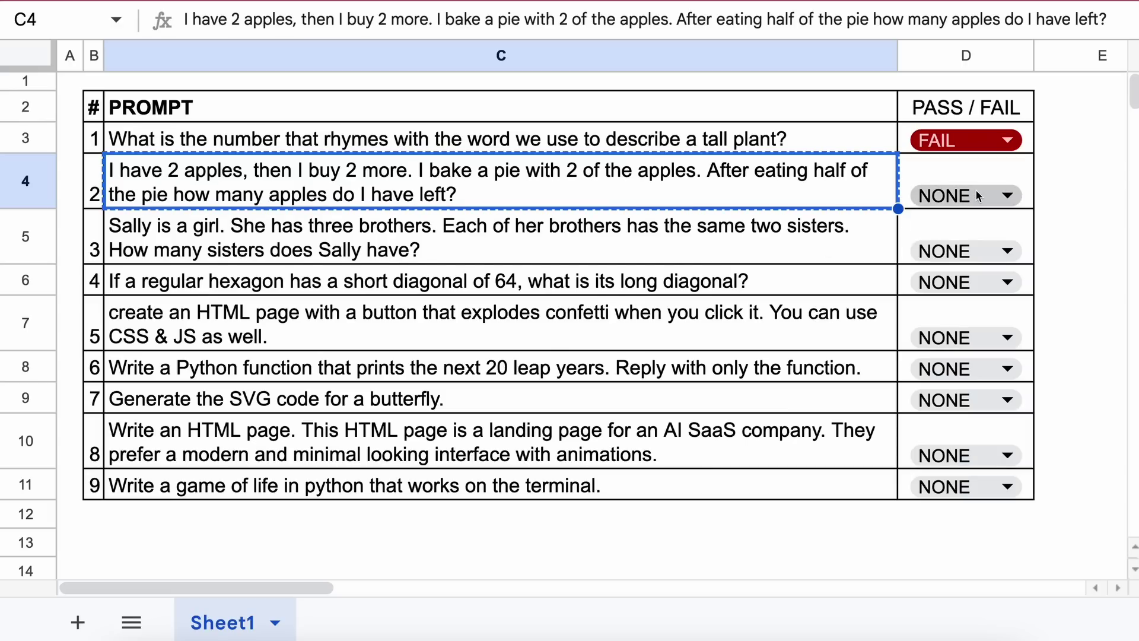
pyautogui.click(975, 190)
pyautogui.click(974, 232)
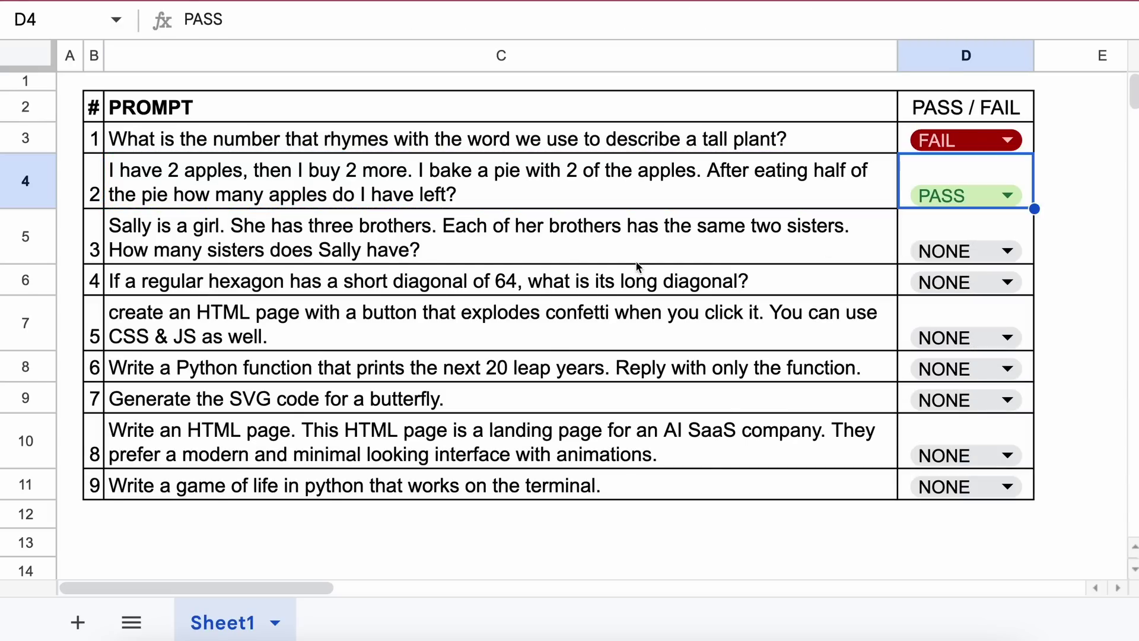
# Copy the Sally prompt from C5 into the Coder-V2 chat and send it.
pyautogui.click(128, 232)
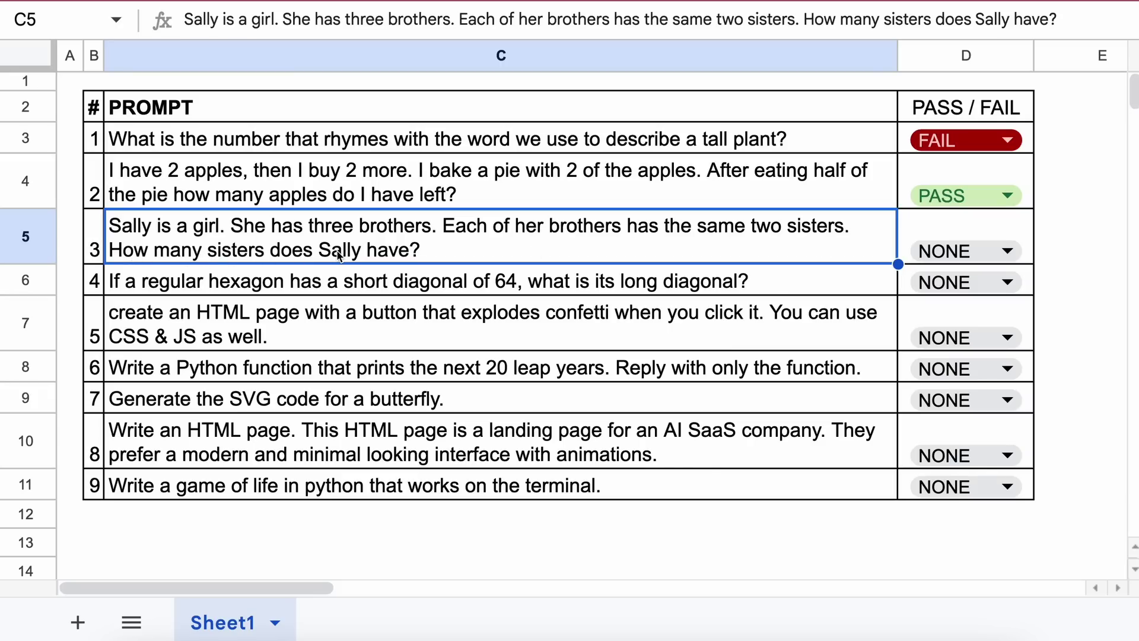
pyautogui.hotkey('ctrl', 'c')
pyautogui.press('Right')
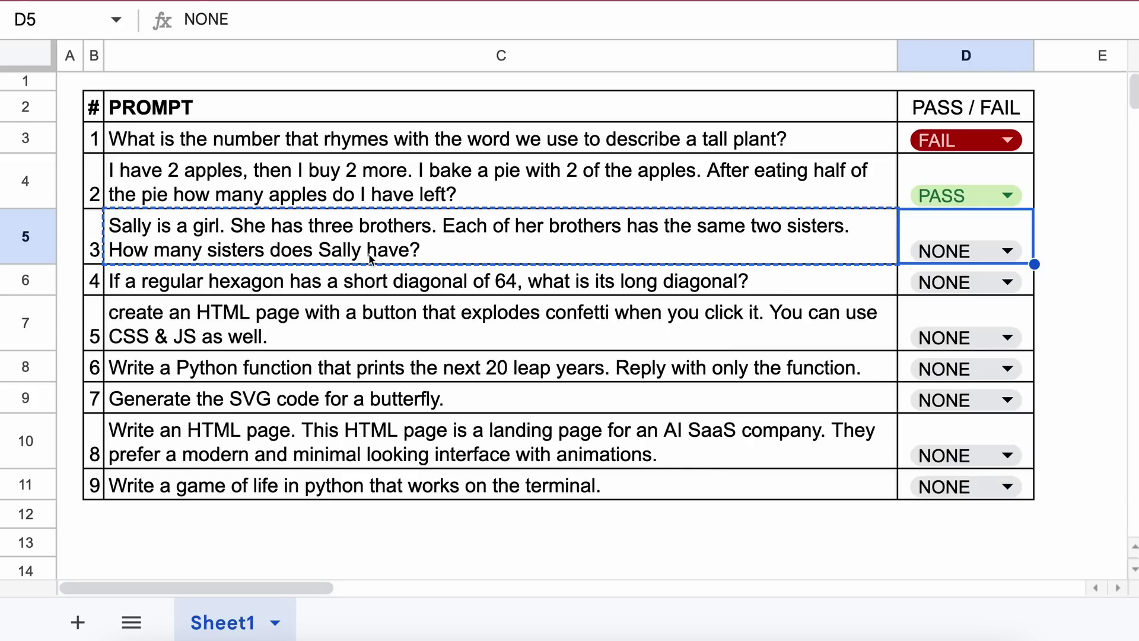
pyautogui.hotkey('ctrl', 'Tab')
pyautogui.click(511, 605)
pyautogui.hotkey('ctrl', 'v')
pyautogui.press('Return')
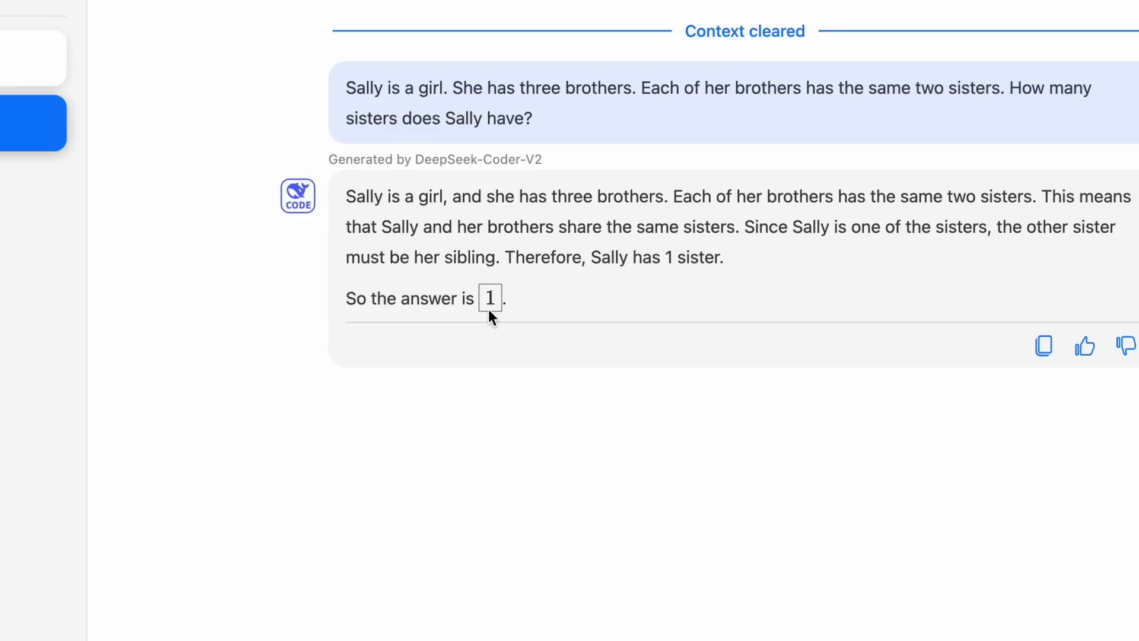
pyautogui.hotkey('ctrl', 'Tab')
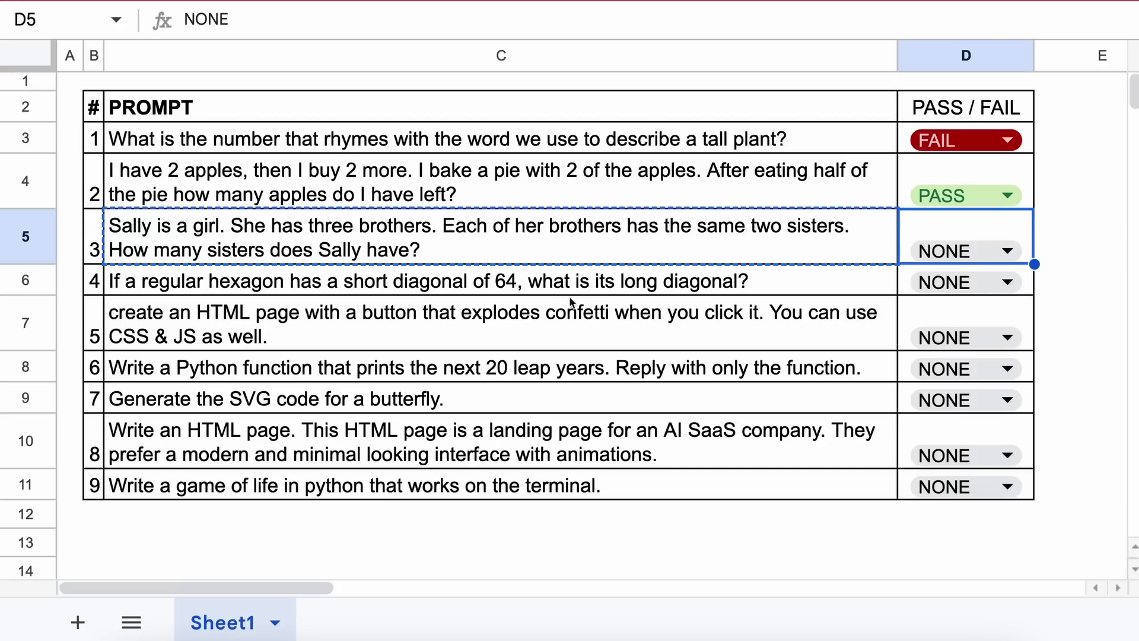
pyautogui.click(1007, 251)
# Grade prompt 3 PASS, send the hexagon diagonal prompt, and grade prompt 4 FAIL.
pyautogui.click(958, 288)
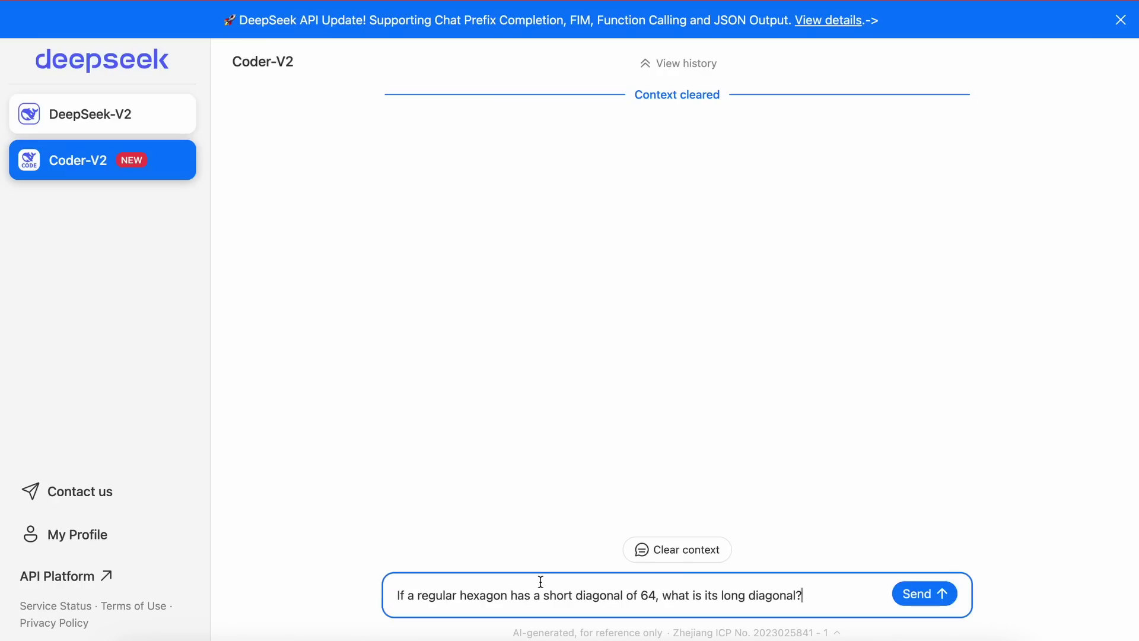
pyautogui.press('Return')
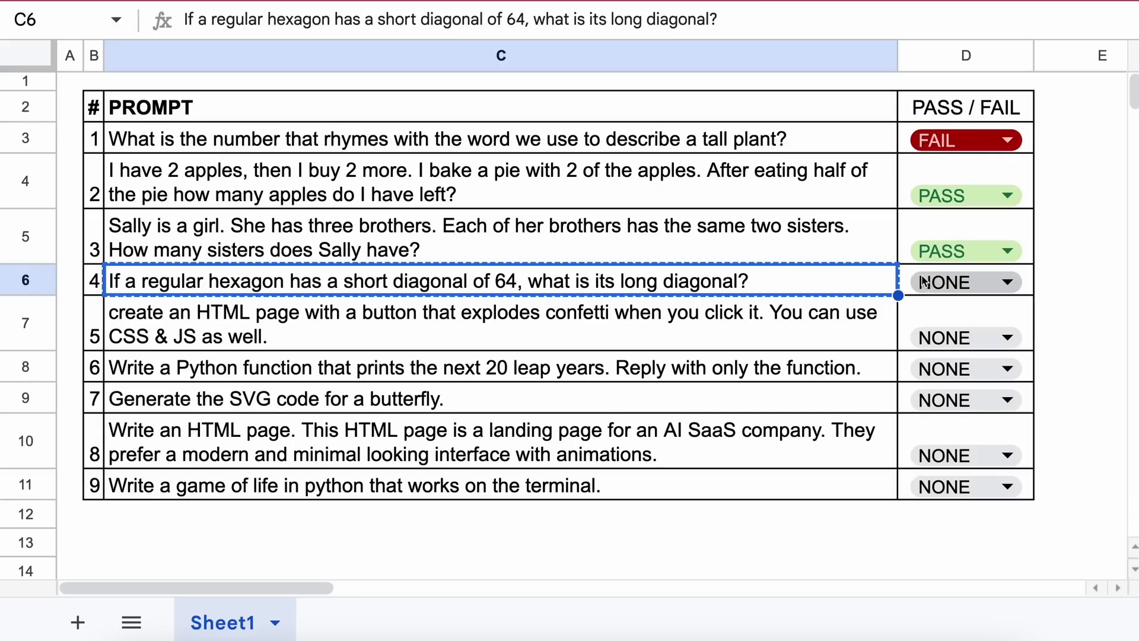
pyautogui.click(926, 280)
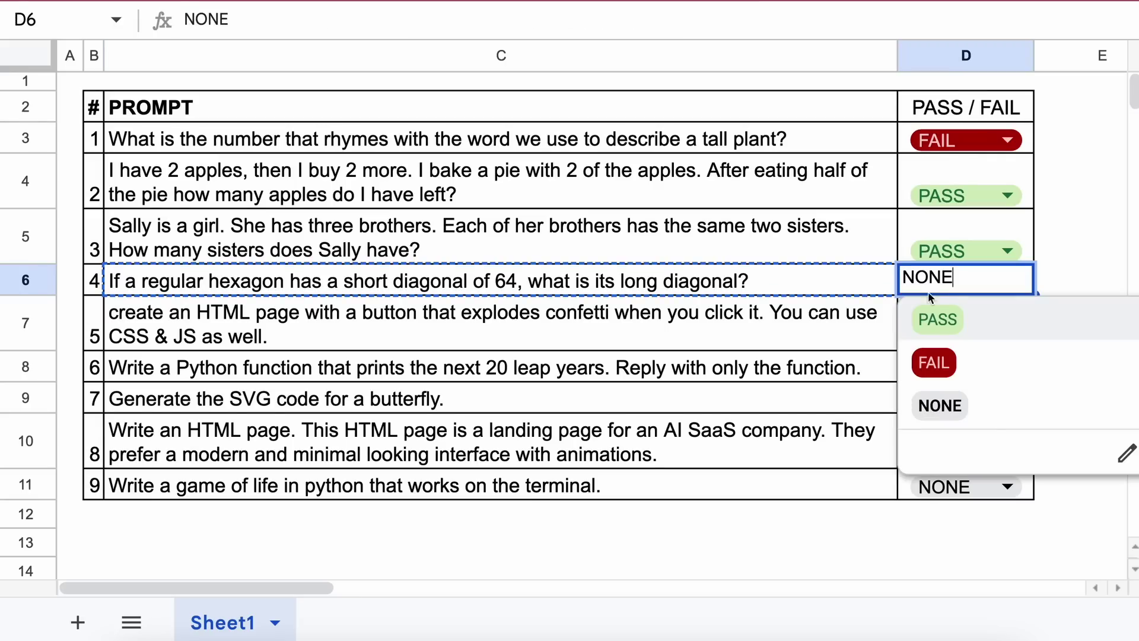
pyautogui.click(934, 362)
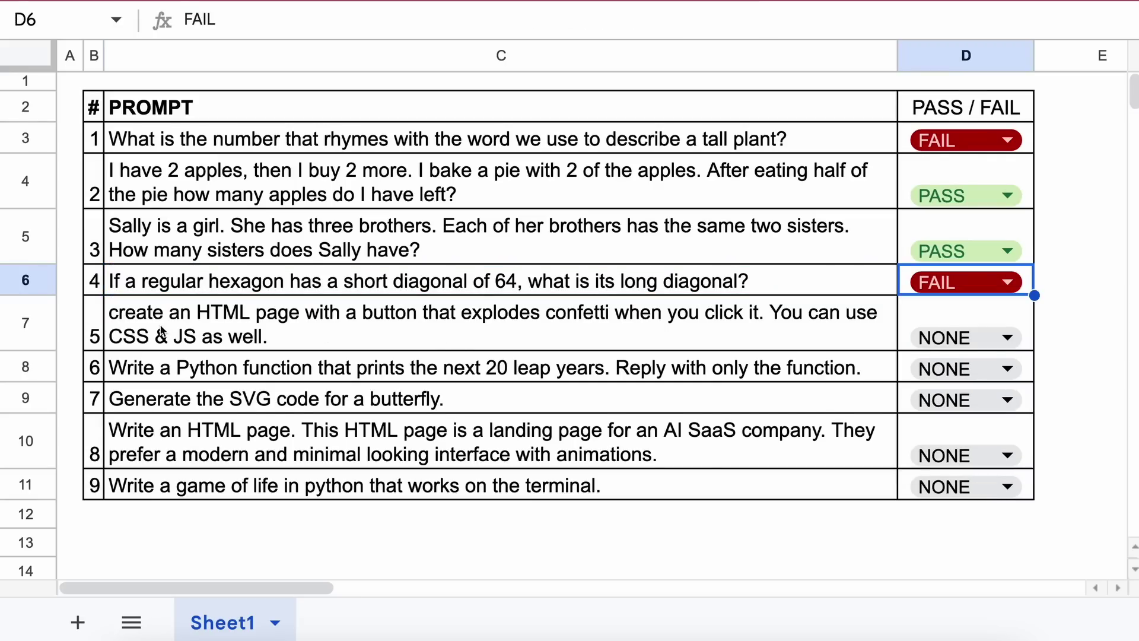
pyautogui.click(136, 326)
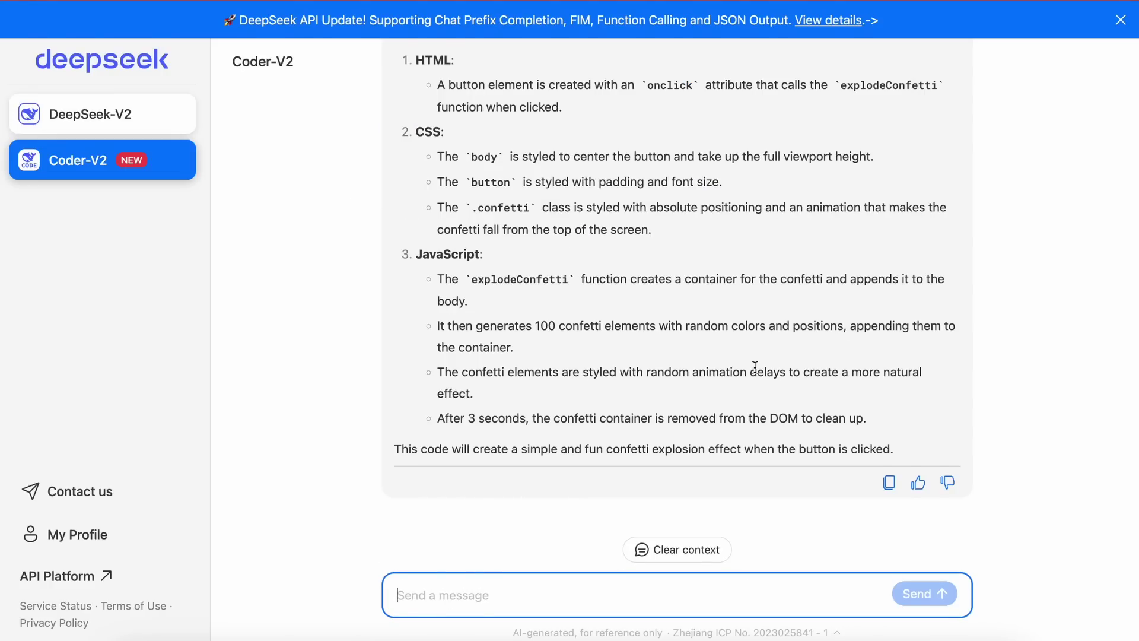
# Preview the generated confetti page, try its Click Me! button twice, and grade prompt 5 FAIL.
pyautogui.scroll(4, 754, 367)
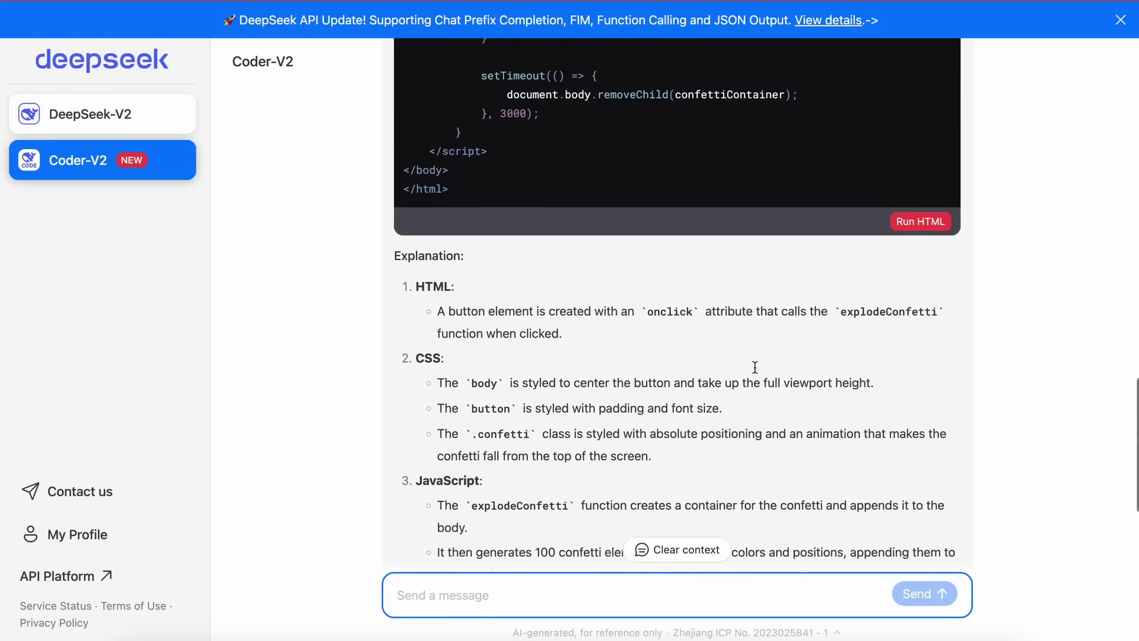
pyautogui.scroll(3, 755, 367)
pyautogui.scroll(6, 793, 359)
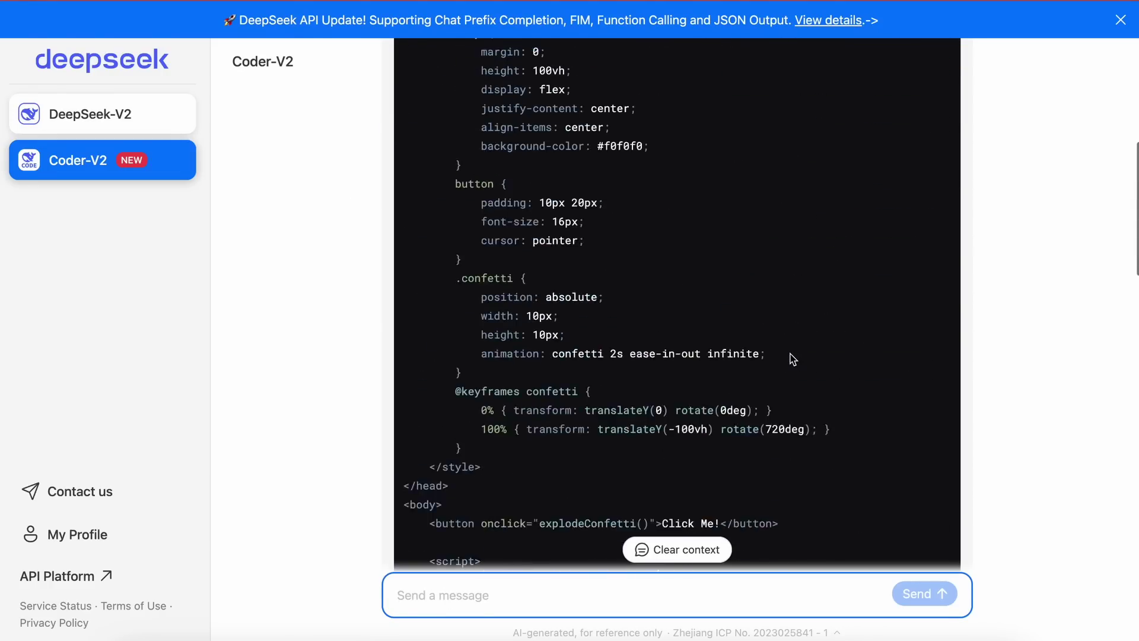
pyautogui.scroll(5, 793, 359)
pyautogui.scroll(-15, 793, 358)
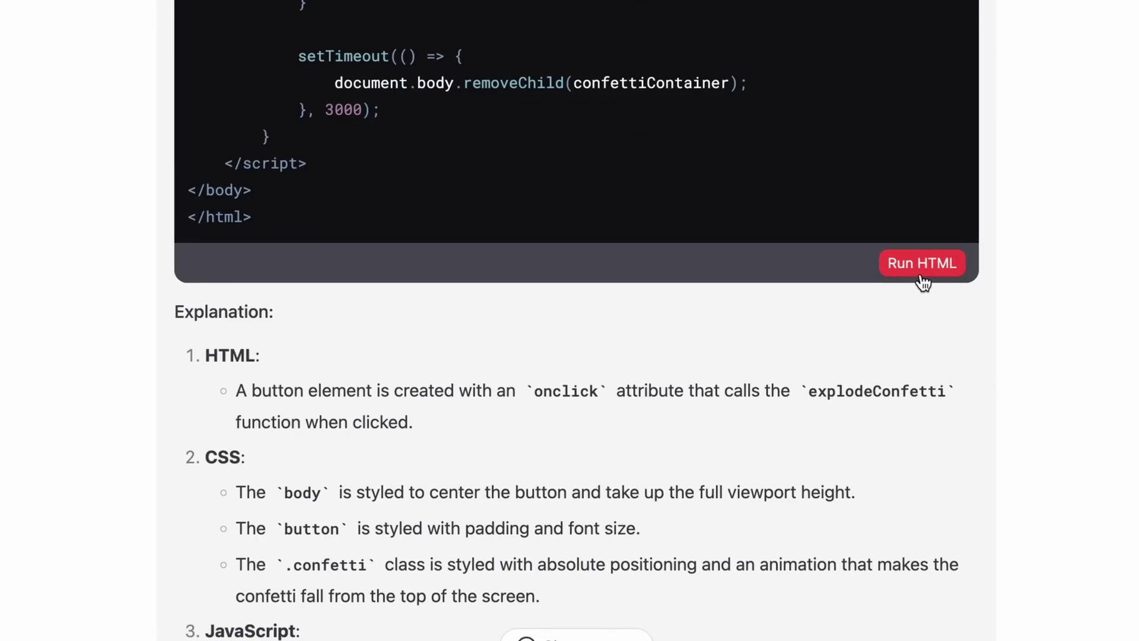
pyautogui.click(921, 277)
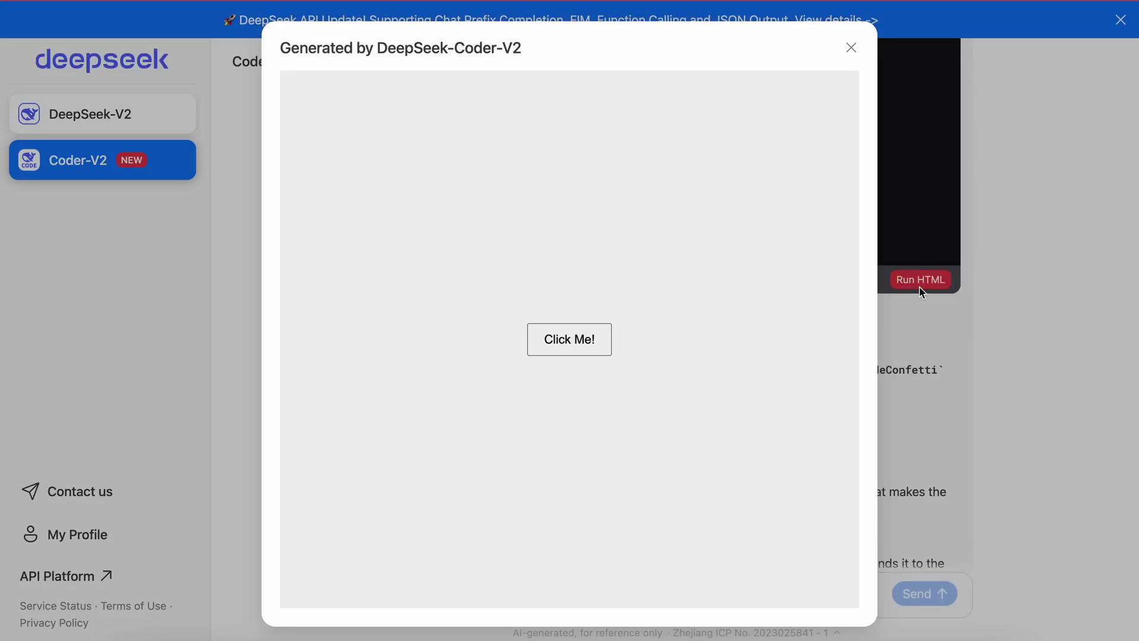
pyautogui.click(564, 349)
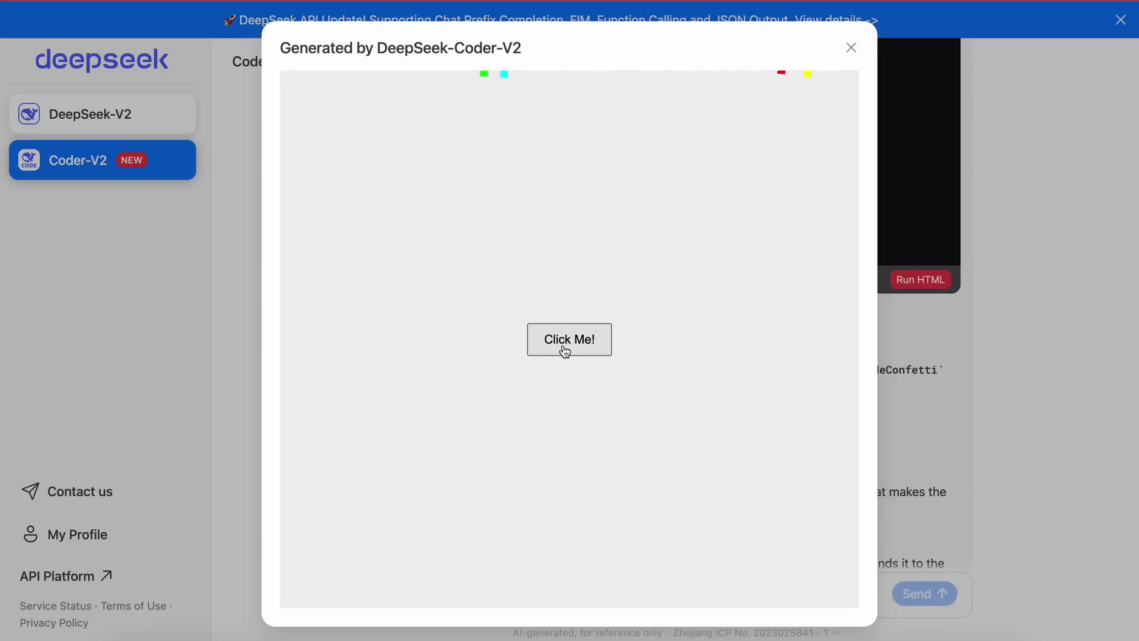
pyautogui.click(565, 351)
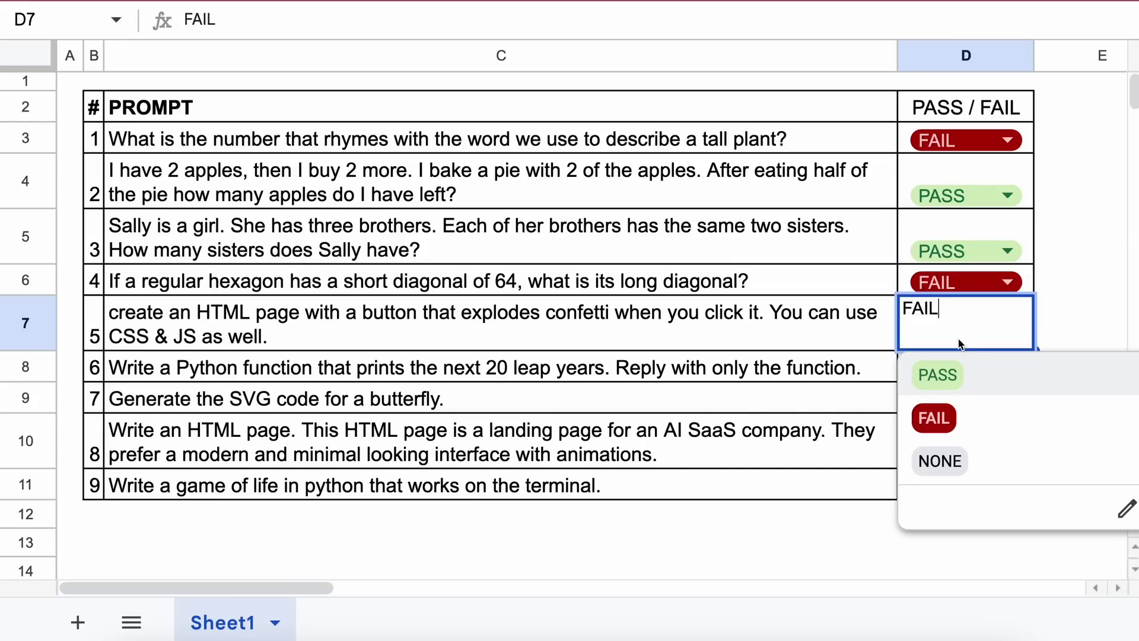
pyautogui.click(804, 343)
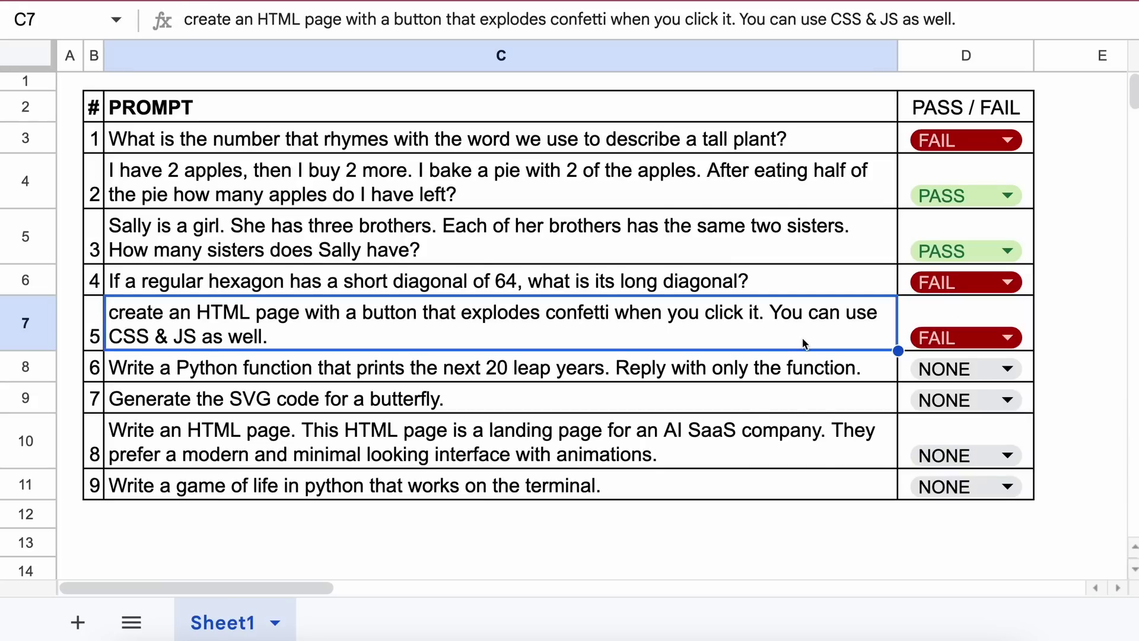
# Run the generated leap-year function as deepseekleap.py in the terminal and grade prompt 6 PASS.
pyautogui.click(300, 362)
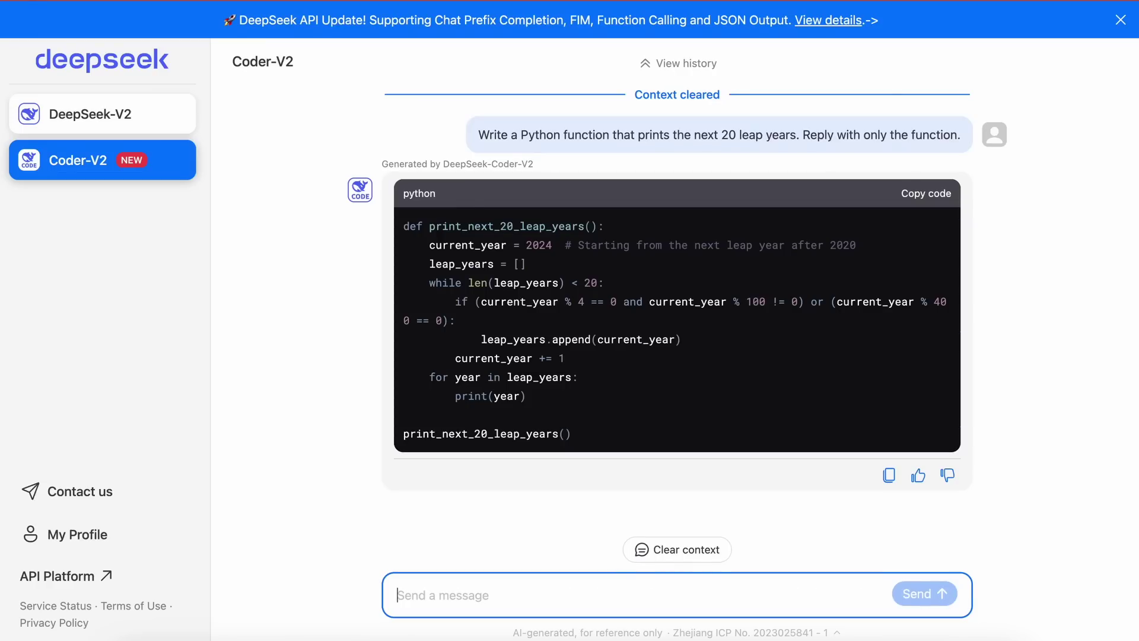
pyautogui.click(928, 191)
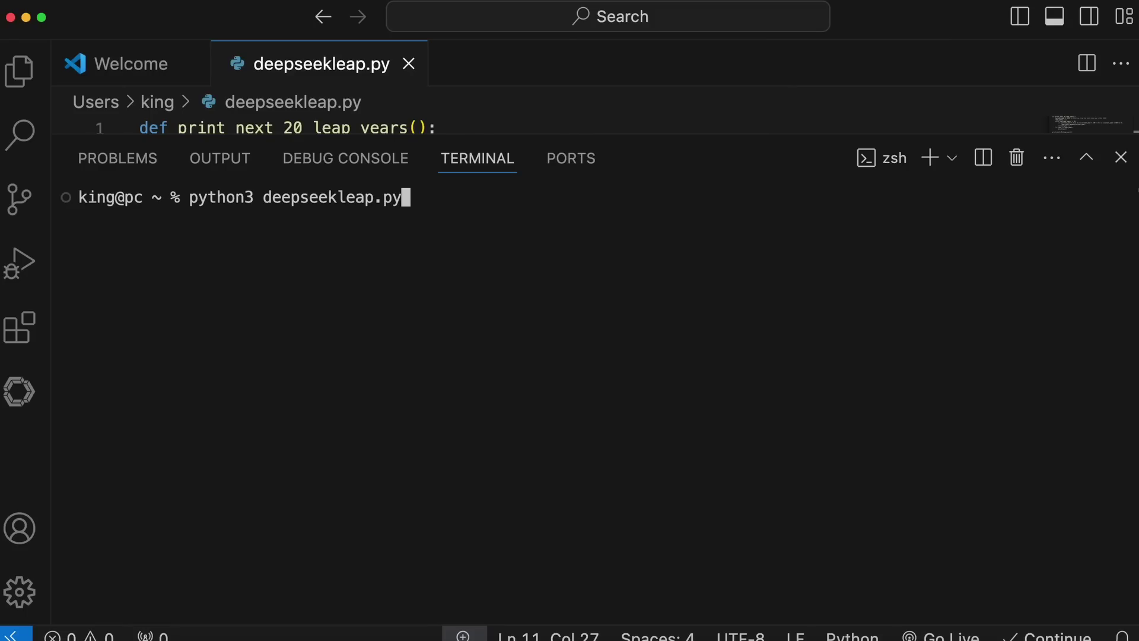
pyautogui.press('Return')
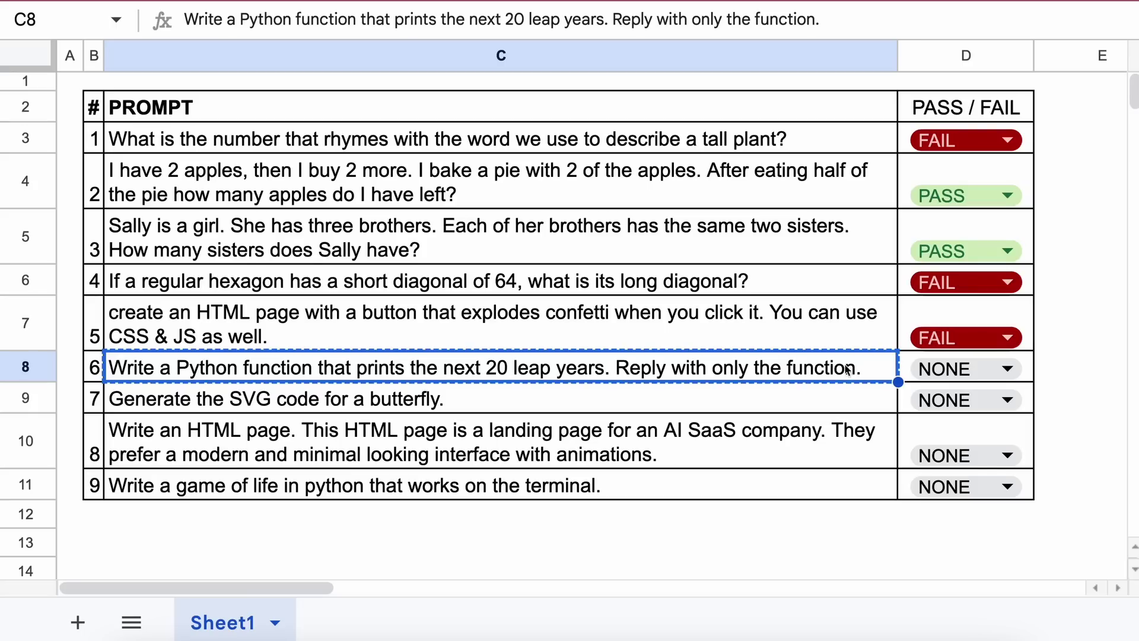
pyautogui.click(914, 363)
pyautogui.click(942, 406)
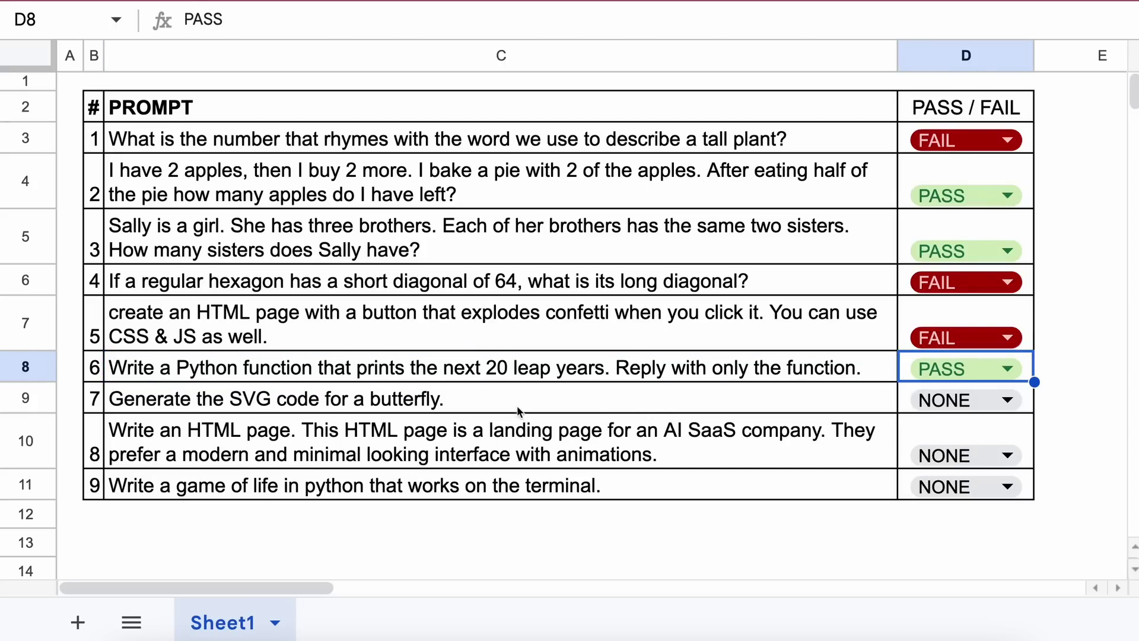
pyautogui.click(175, 407)
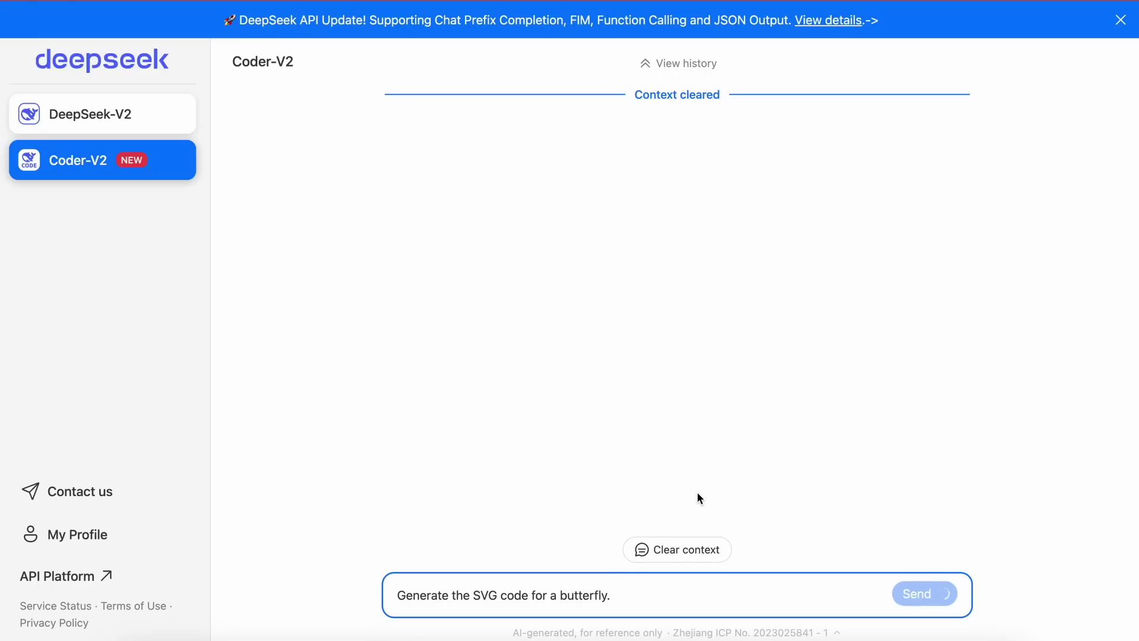
# Send the butterfly SVG prompt, render it as a pink butterfly, and grade prompt 7 PASS.
pyautogui.press('Return')
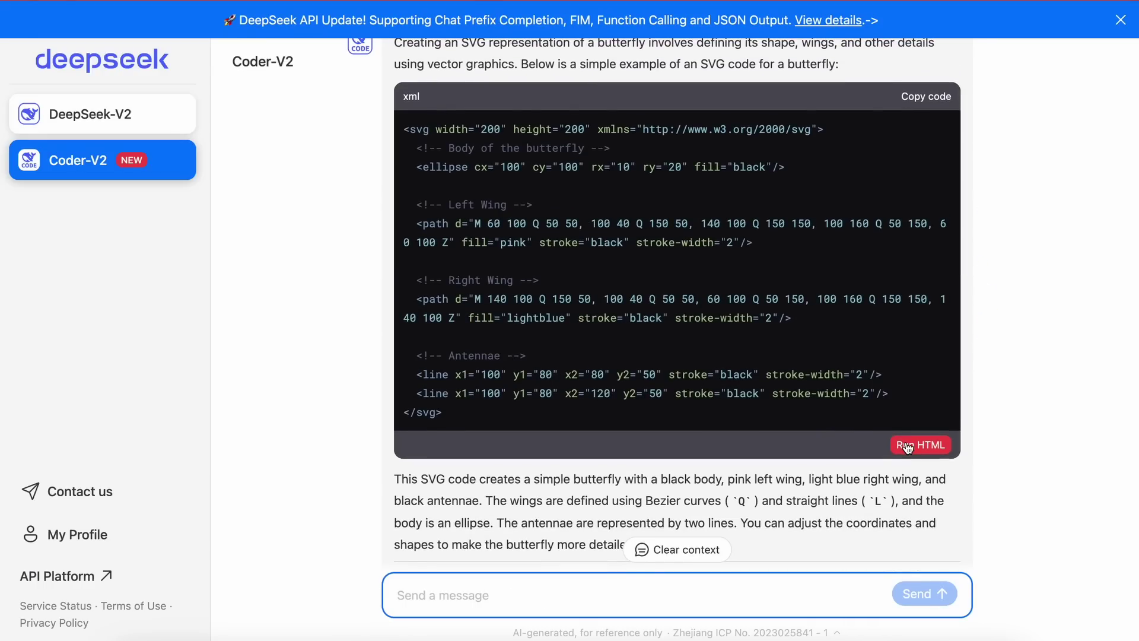
pyautogui.click(907, 446)
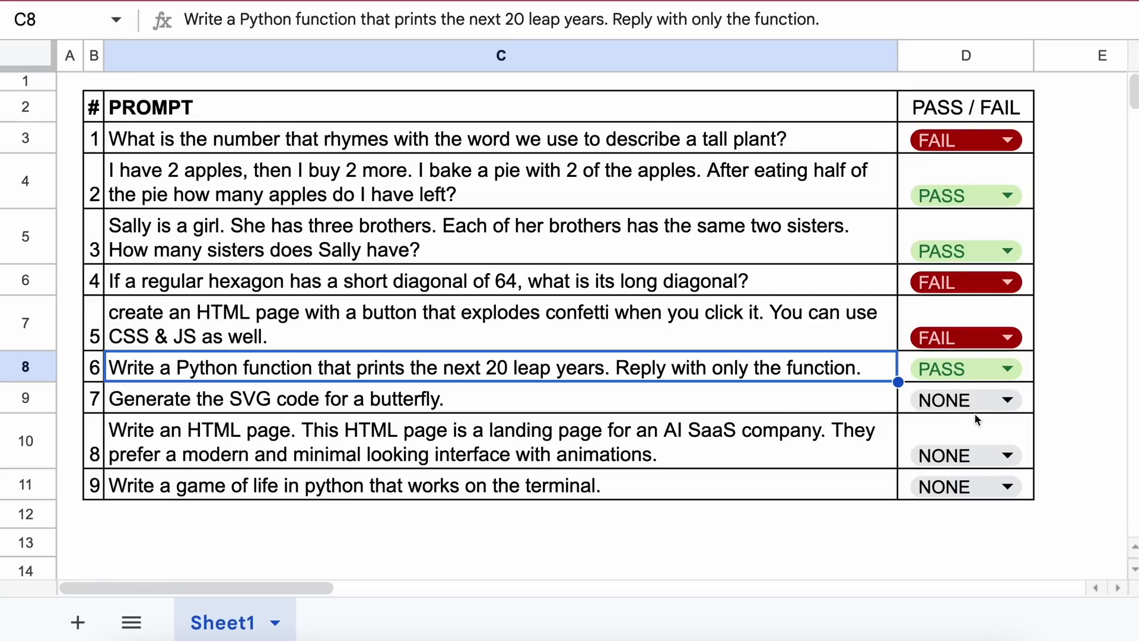
pyautogui.click(978, 401)
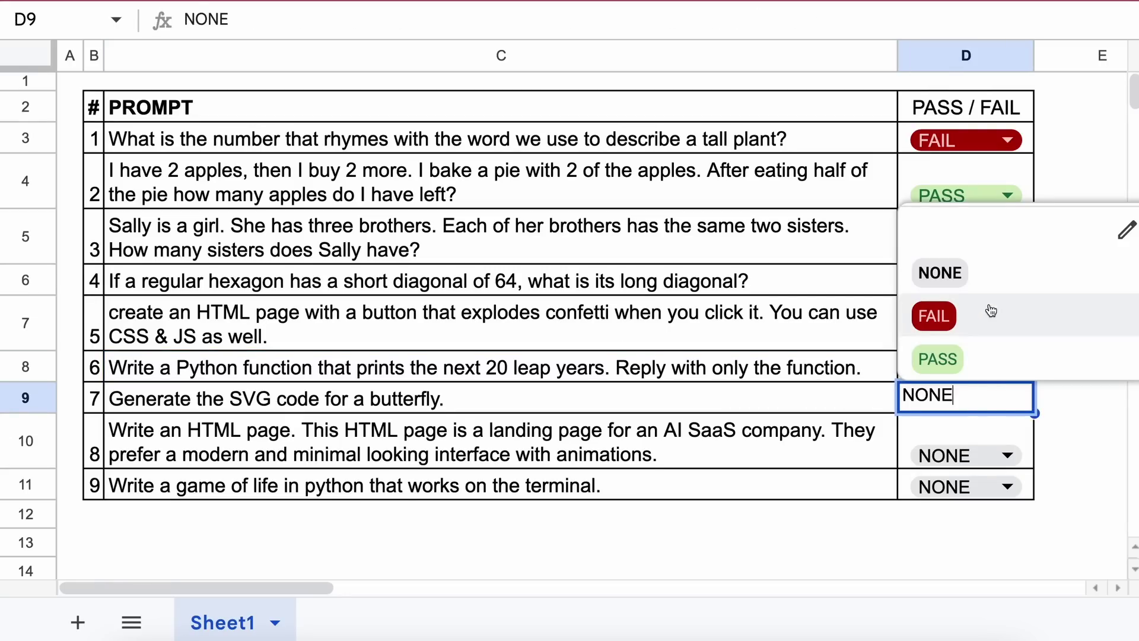
pyautogui.click(992, 355)
pyautogui.click(268, 444)
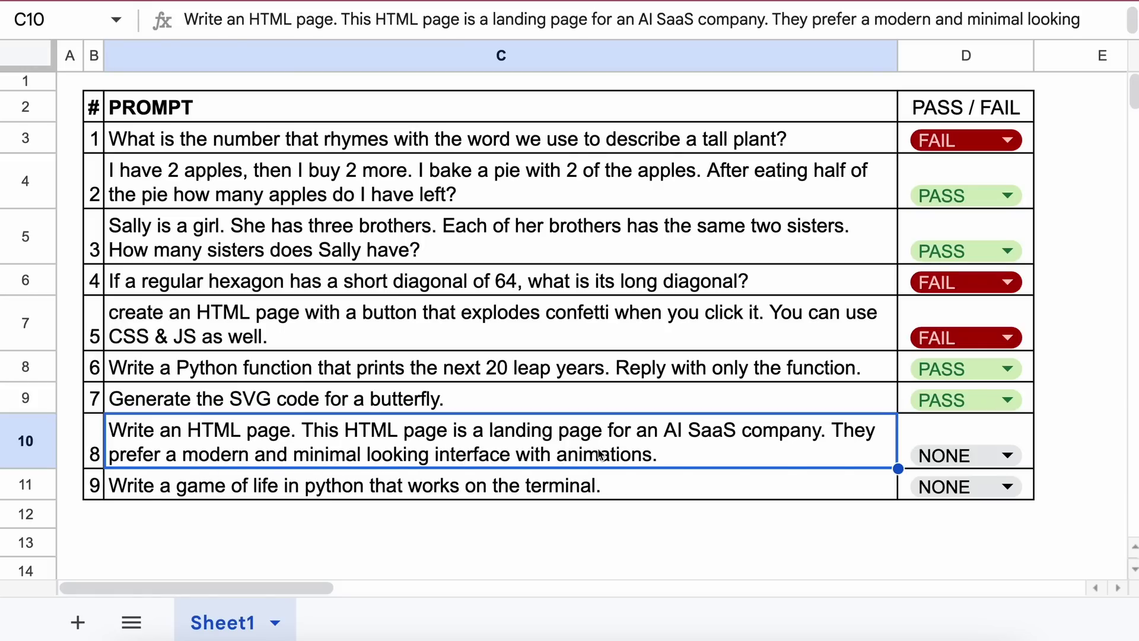
# Copy the landing page prompt and preview the generated 'AI SaaS Company' landing page.
pyautogui.hotkey('ctrl', 'c')
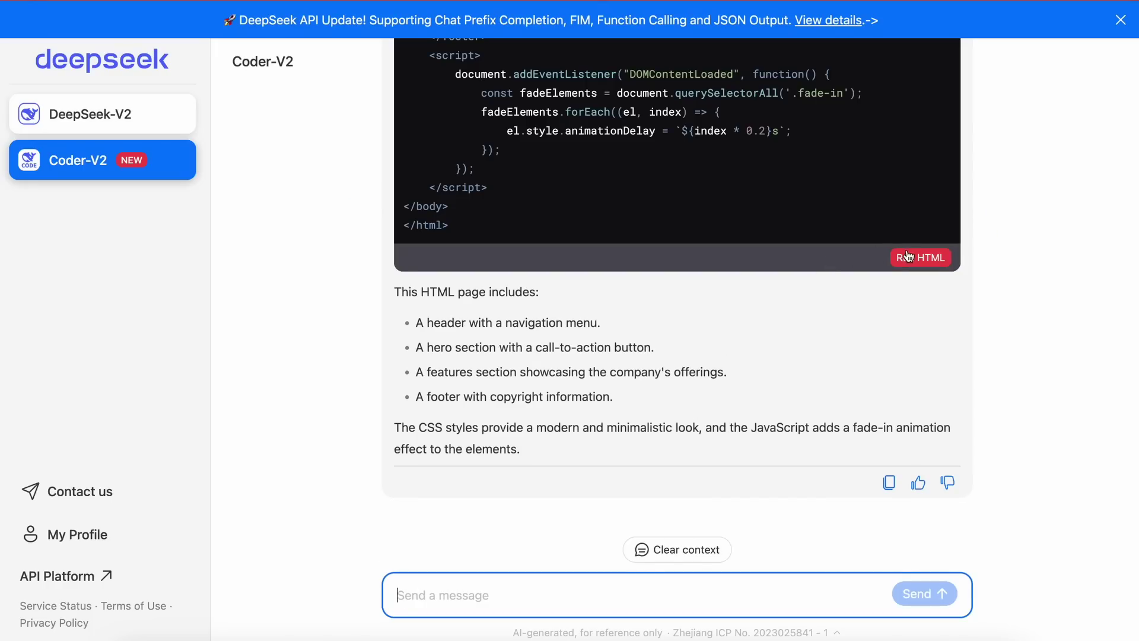
pyautogui.click(910, 256)
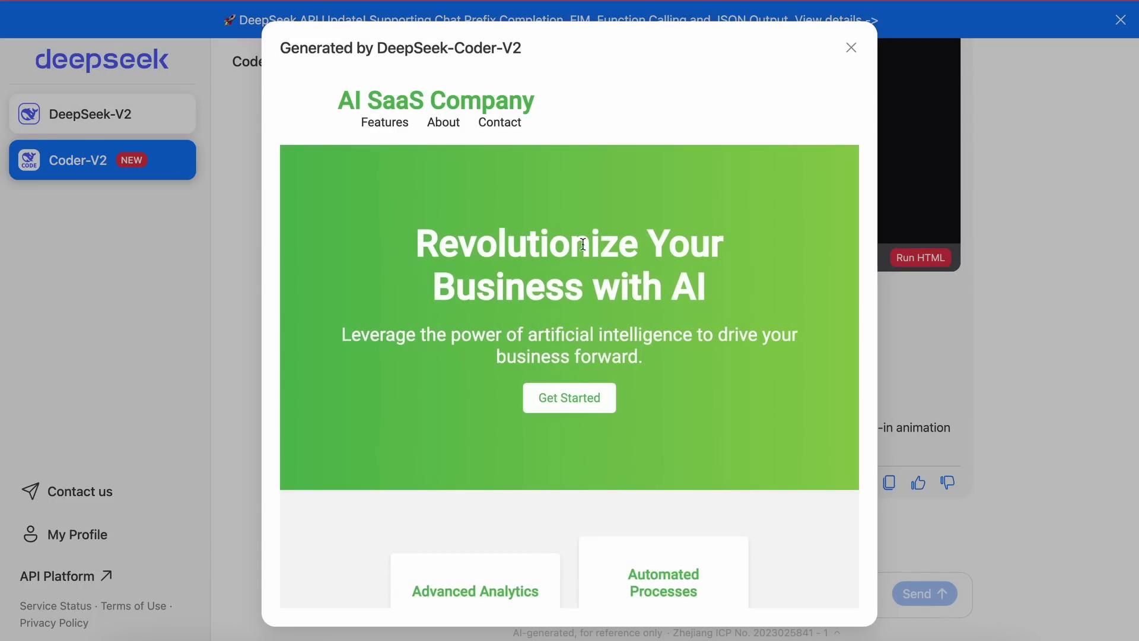
pyautogui.scroll(-7, 543, 308)
pyautogui.scroll(7, 546, 313)
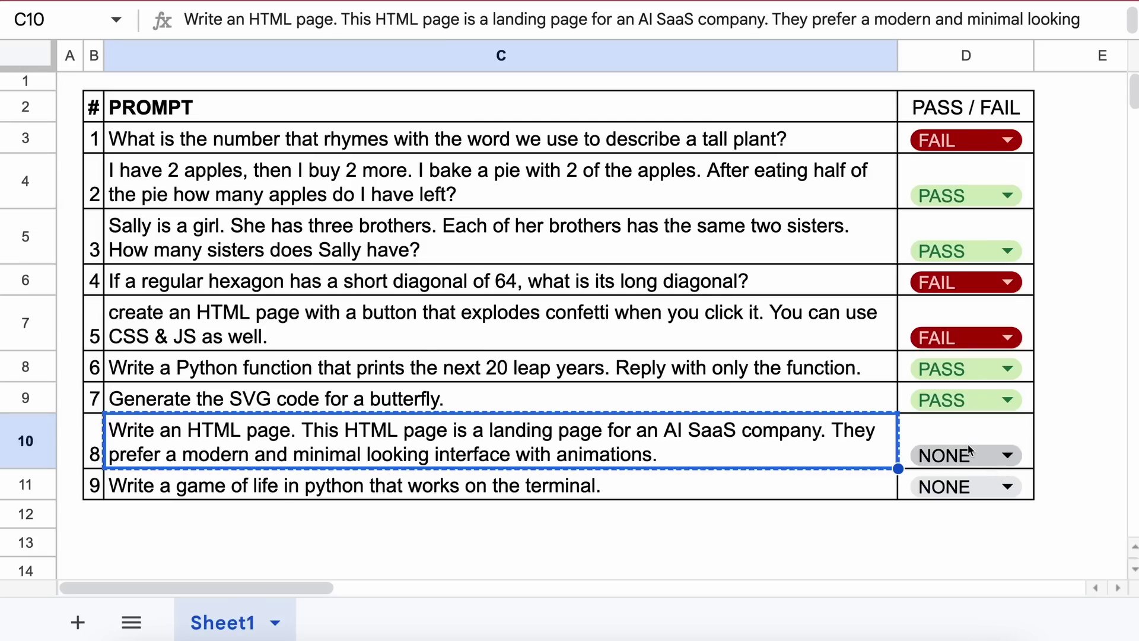
# Grade prompt 8 as PASS in cell D10.
pyautogui.click(970, 452)
pyautogui.click(974, 389)
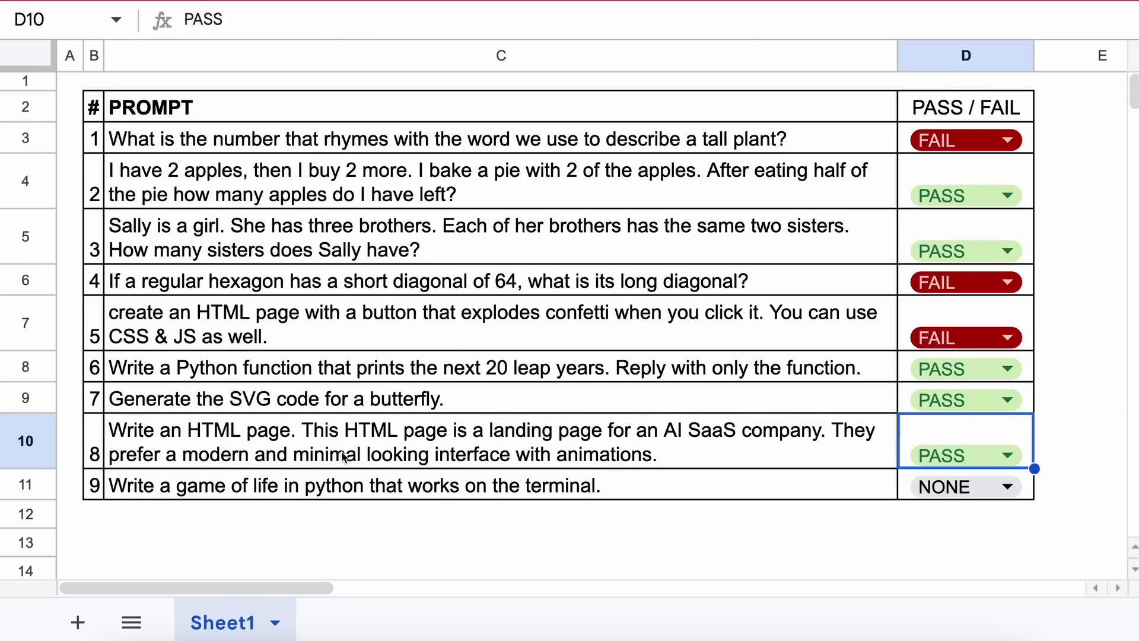
pyautogui.click(126, 492)
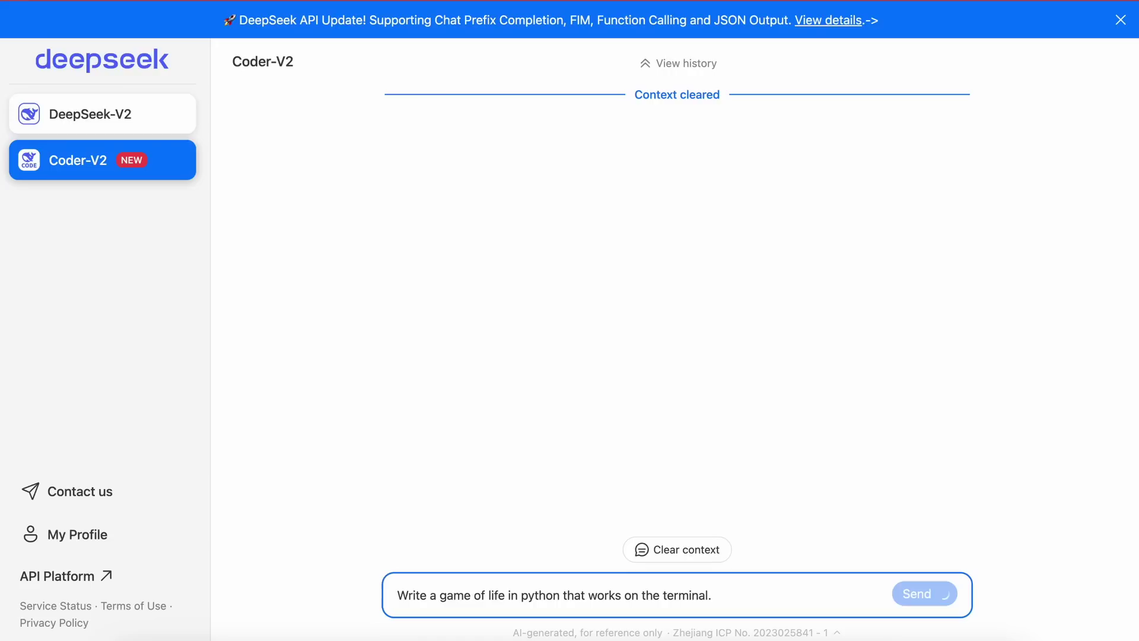
# Copy the Game of Life prompt from C11 and scroll back through the Coder-V2 reply.
pyautogui.press('Return')
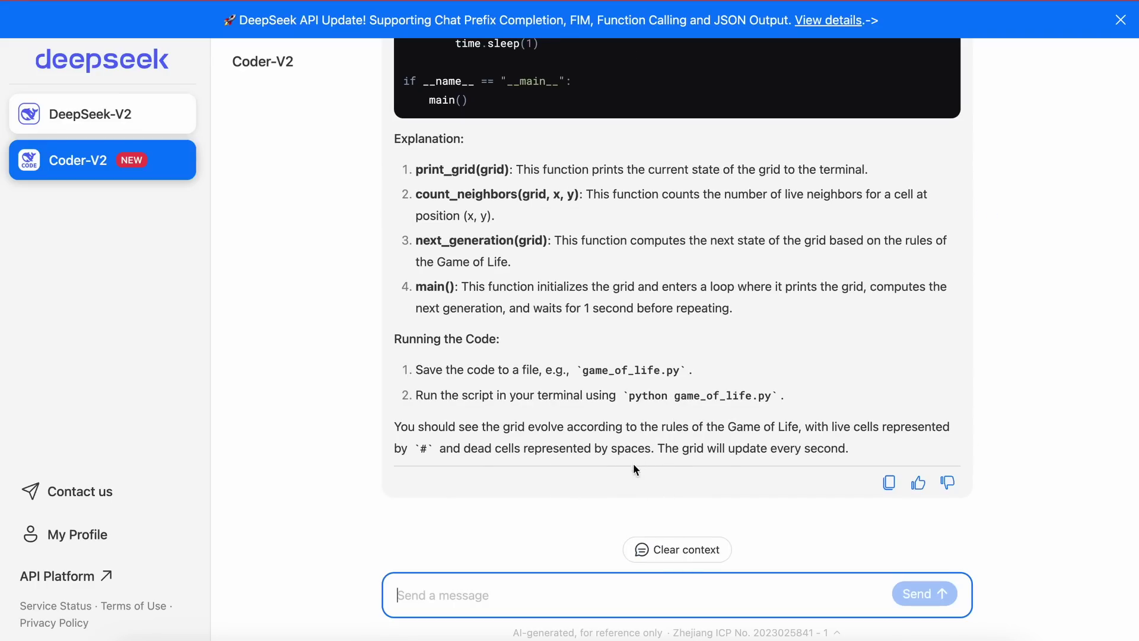
pyautogui.scroll(10, 634, 465)
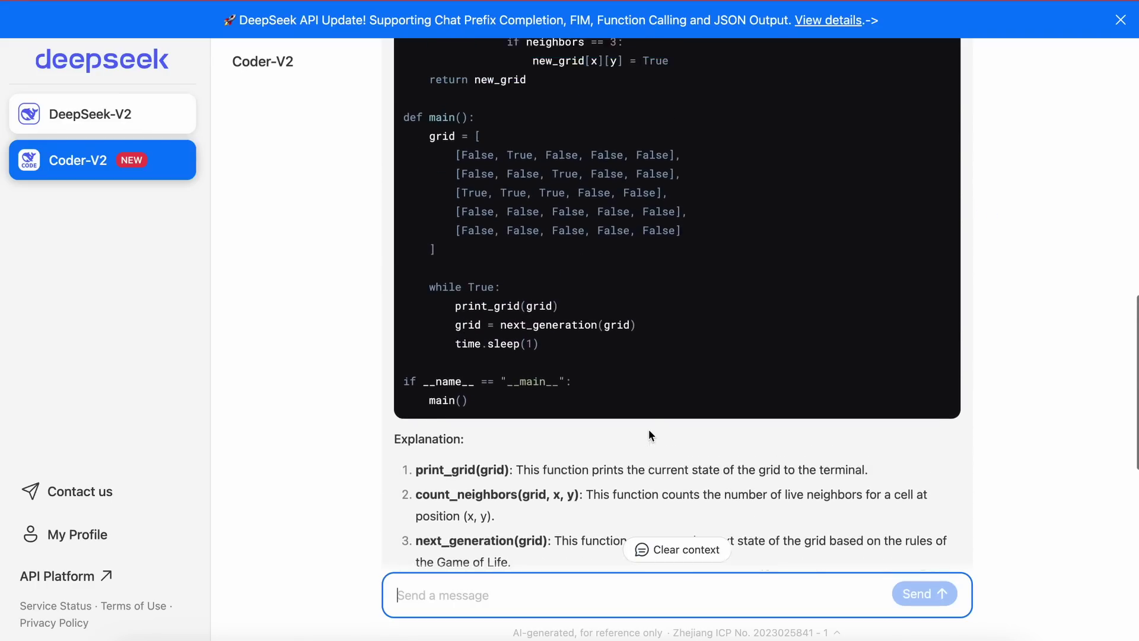
pyautogui.scroll(4, 652, 436)
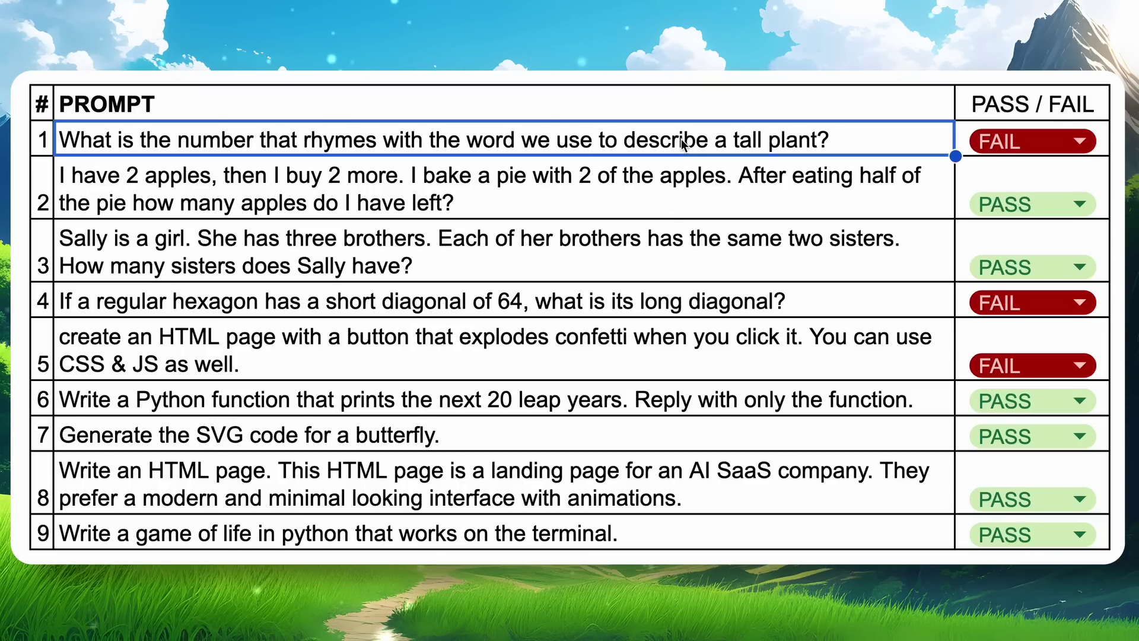
pyautogui.click(659, 307)
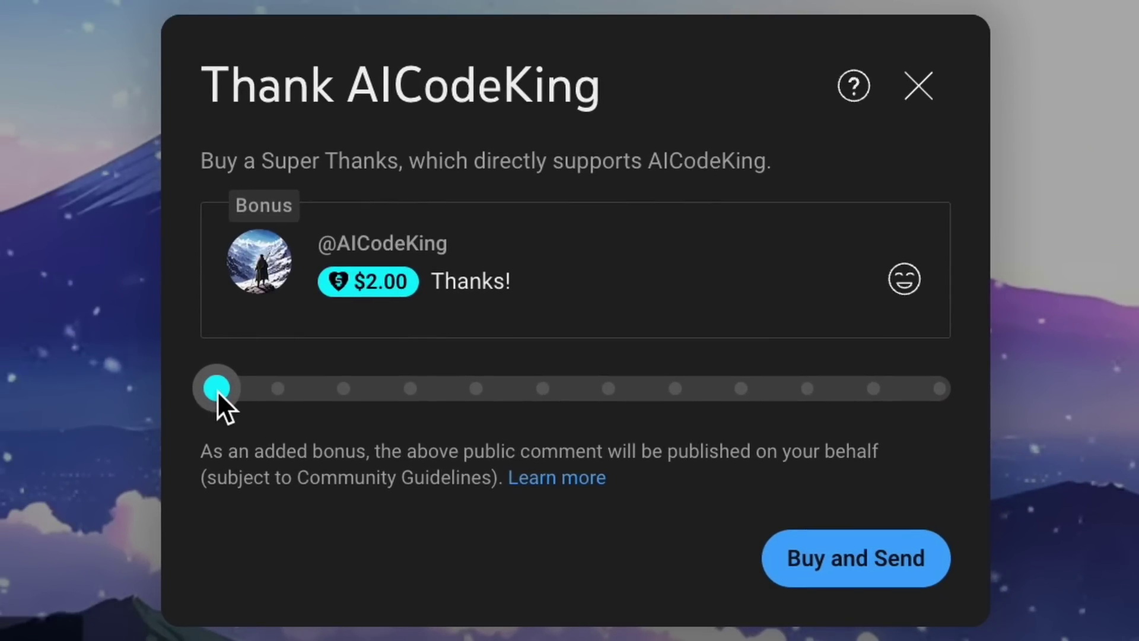
pyautogui.moveTo(218, 391); pyautogui.dragTo(968, 391)
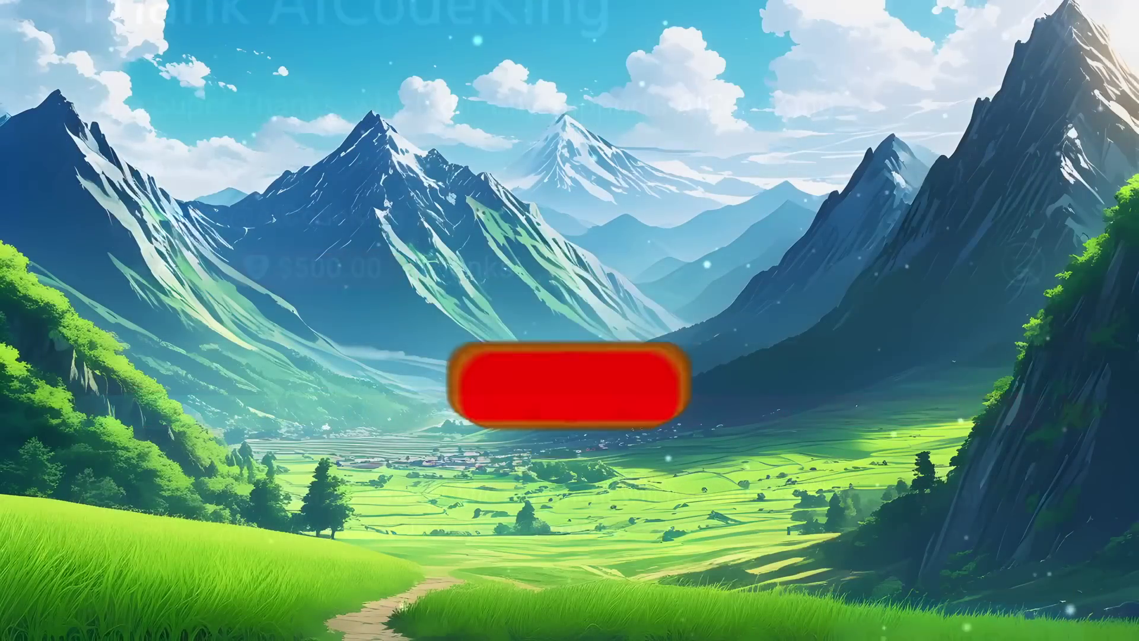